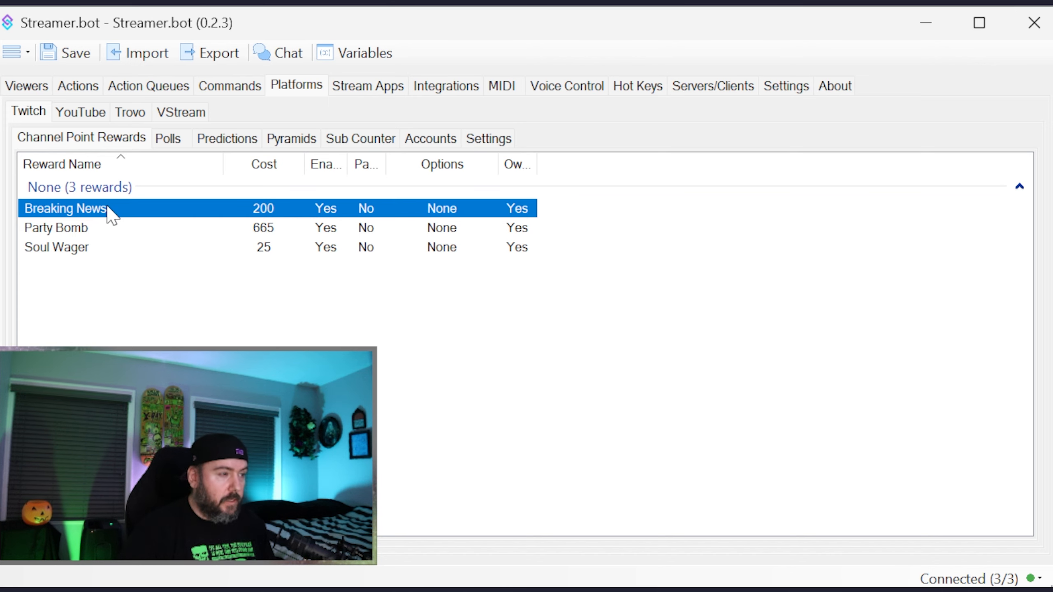
- Open the Breaking News channel point reward and review its title, prompt and global cooldown settings
{"action": "right_click", "coordinate": [114, 307]}
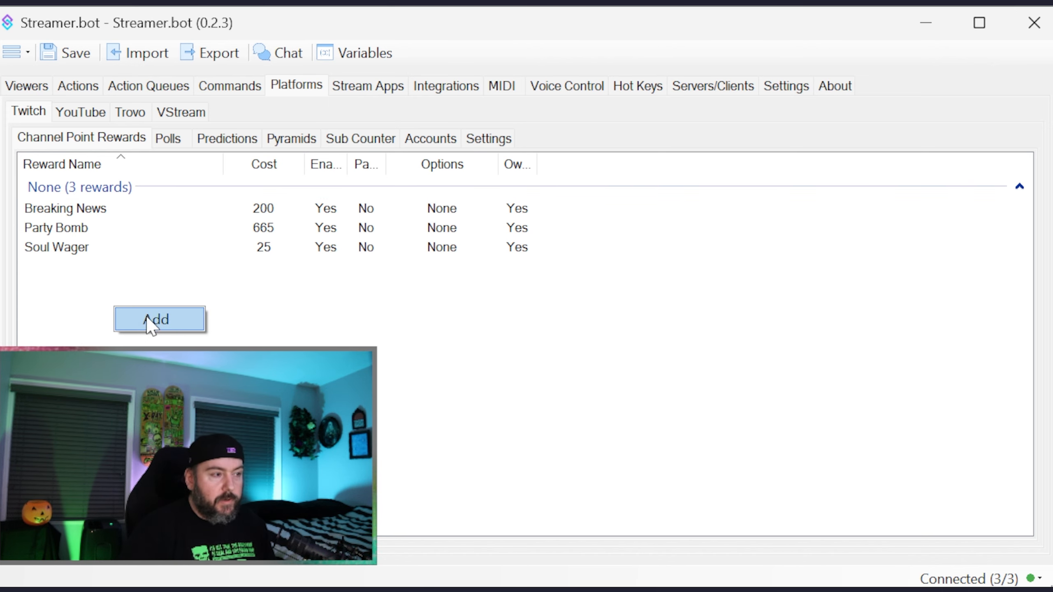
{"action": "double_click", "coordinate": [147, 208]}
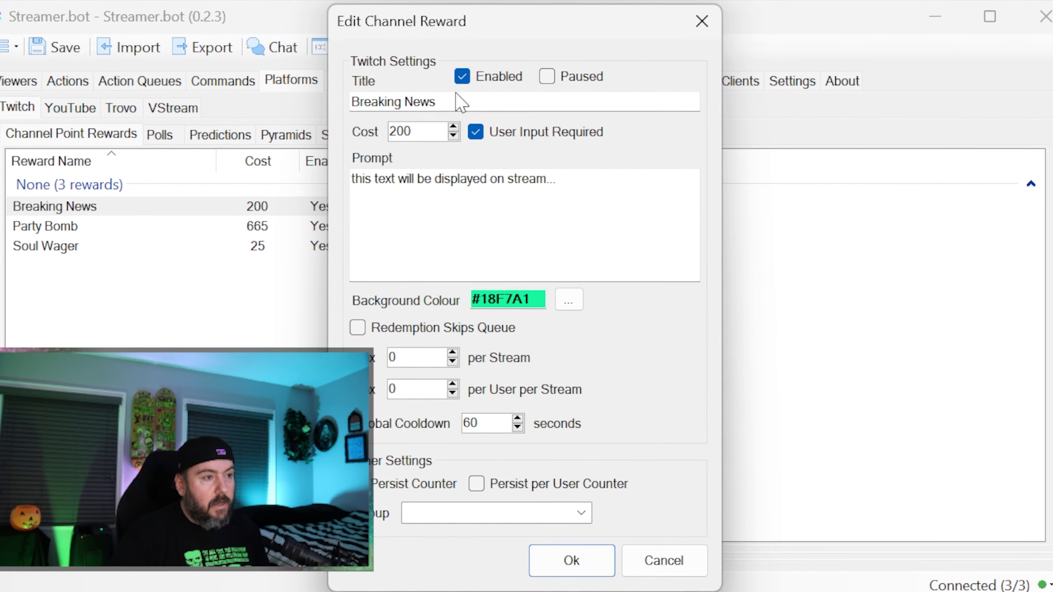
{"action": "left_click_drag", "start_coordinate": [446, 104], "coordinate": [351, 104]}
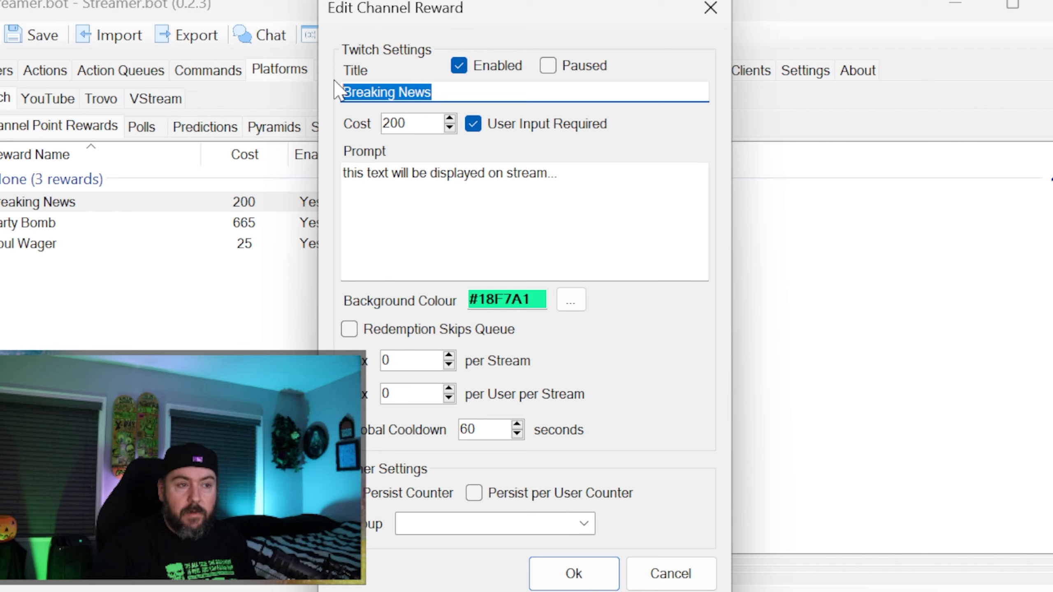
{"action": "left_click_drag", "start_coordinate": [561, 174], "coordinate": [338, 177]}
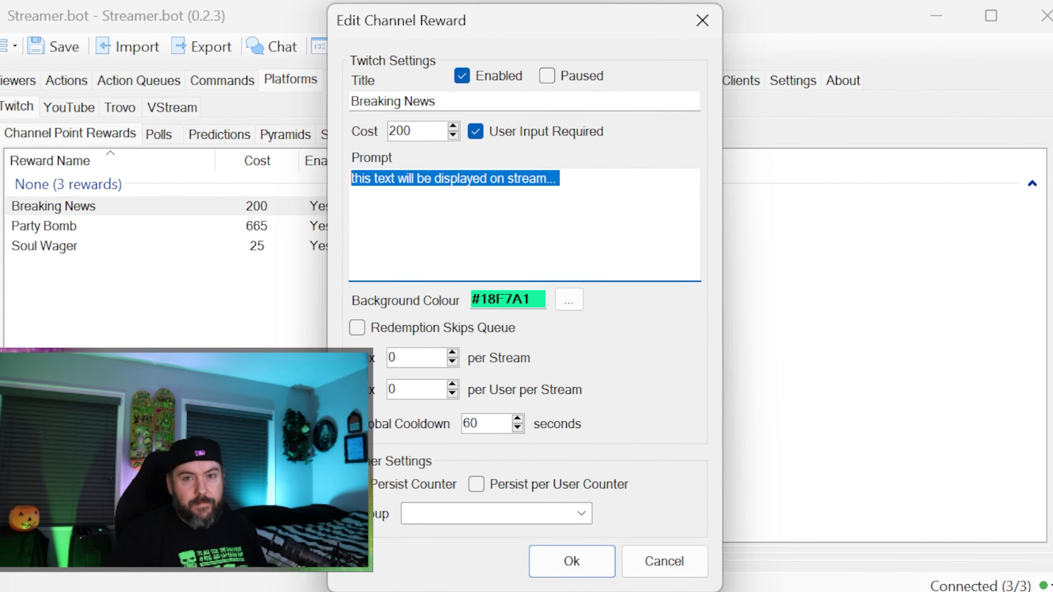
{"action": "left_click_drag", "start_coordinate": [482, 424], "coordinate": [461, 423]}
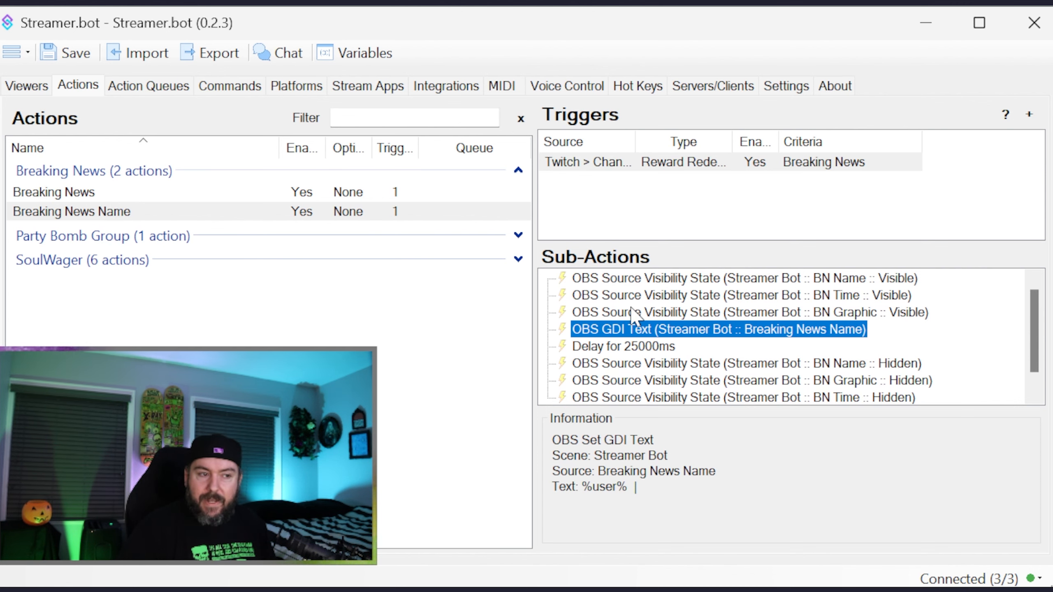
{"action": "left_click", "coordinate": [644, 279]}
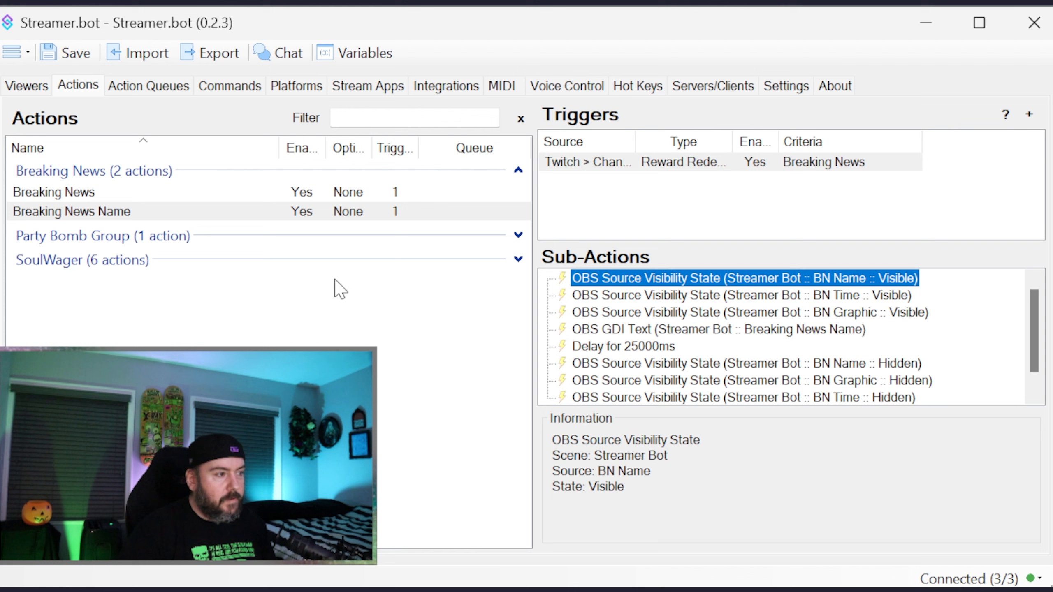
{"action": "left_click", "coordinate": [85, 211]}
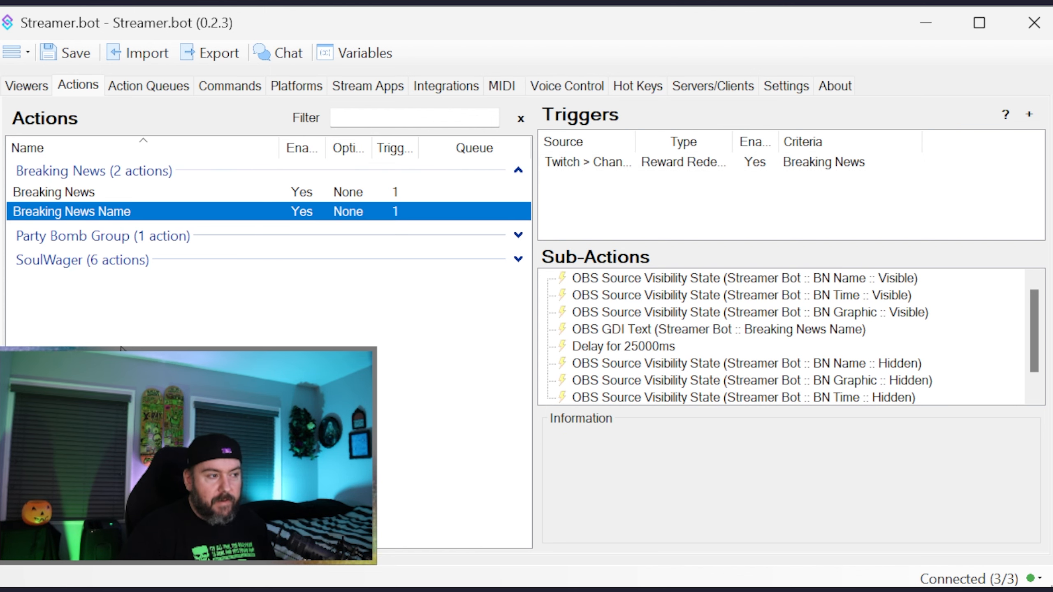
{"action": "right_click", "coordinate": [103, 296]}
{"action": "left_click", "coordinate": [147, 309]}
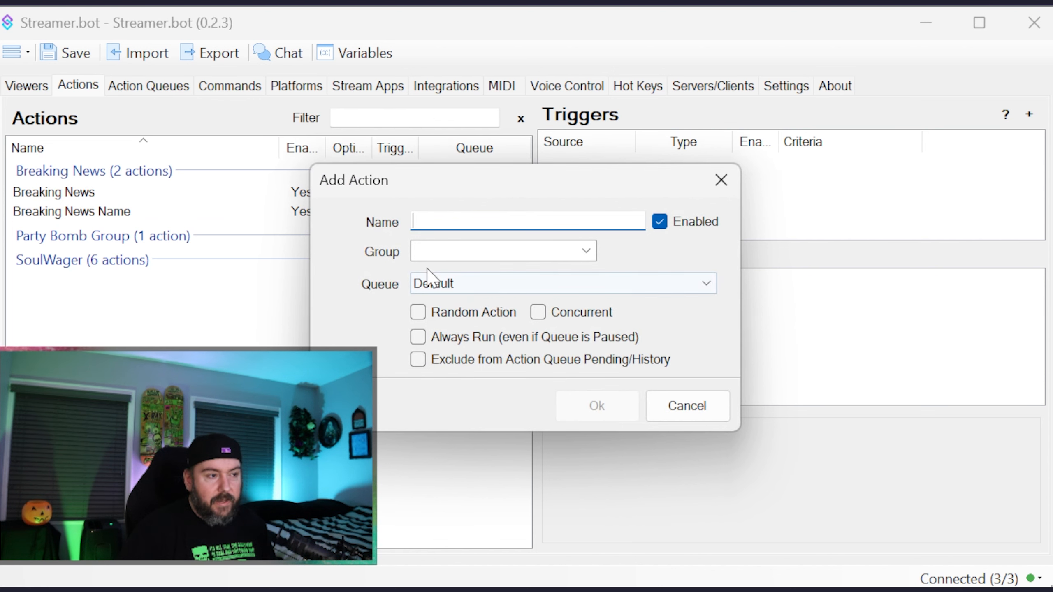
{"action": "left_click", "coordinate": [585, 251]}
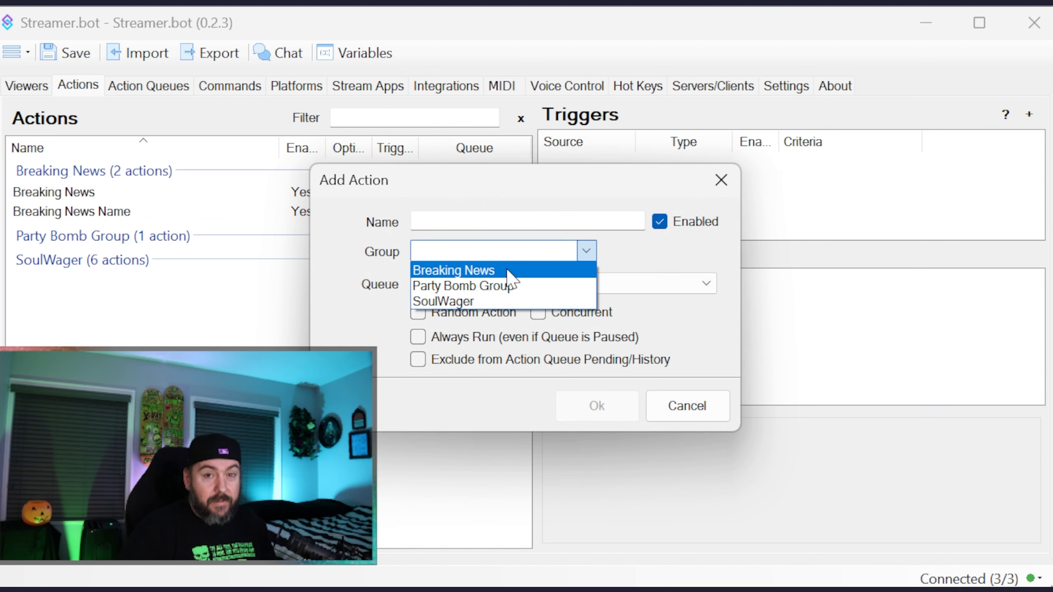
{"action": "left_click", "coordinate": [376, 366]}
{"action": "left_click", "coordinate": [709, 410]}
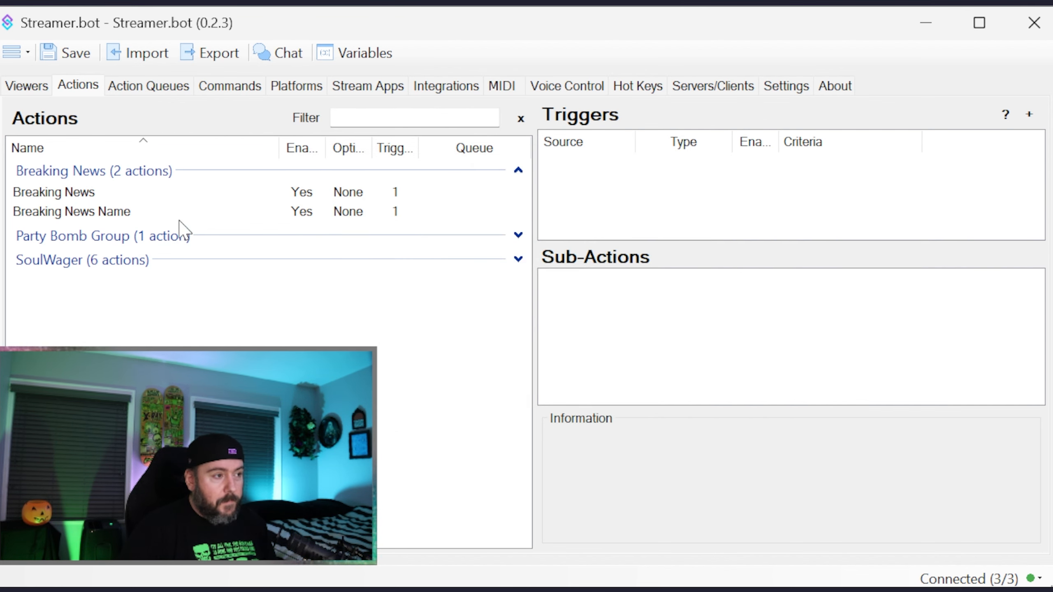
- Inspect which reward the Breaking News Name action's Reward Redemption trigger is linked to, leaving it as it is
{"action": "left_click", "coordinate": [117, 213]}
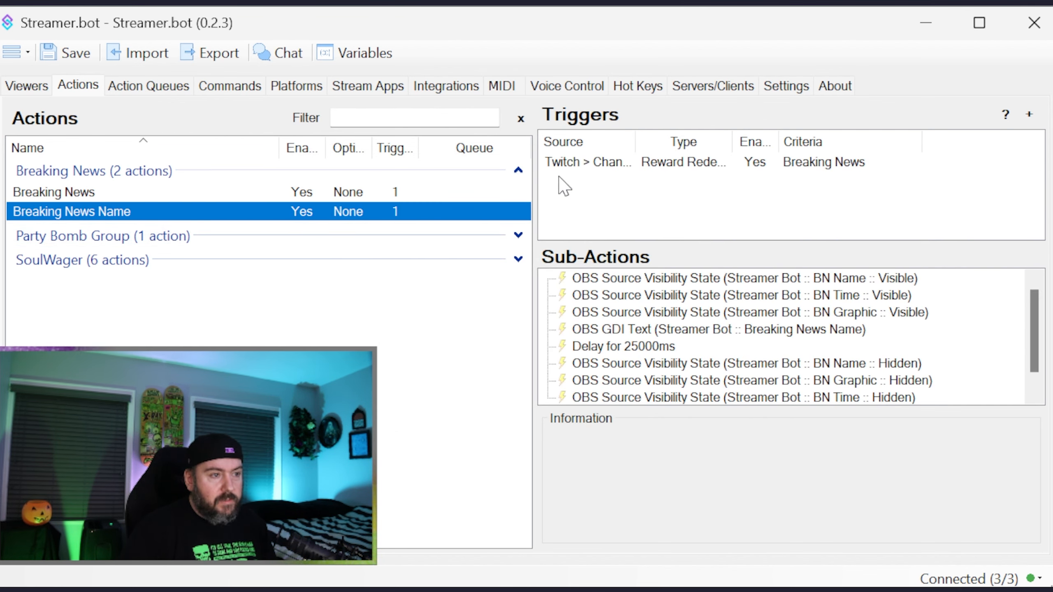
{"action": "left_click", "coordinate": [560, 165]}
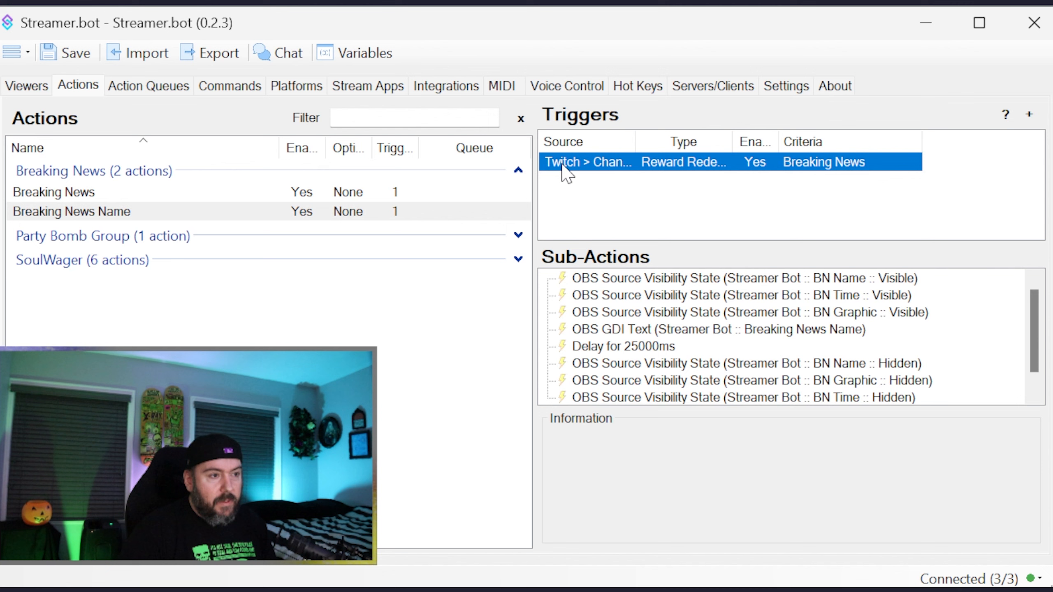
{"action": "double_click", "coordinate": [603, 166]}
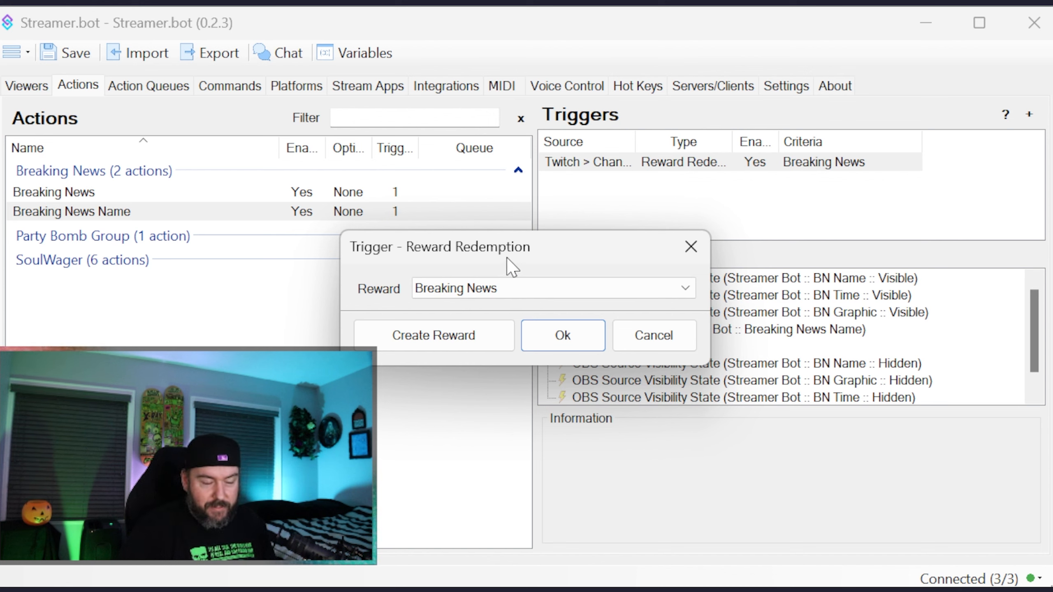
{"action": "left_click", "coordinate": [642, 332]}
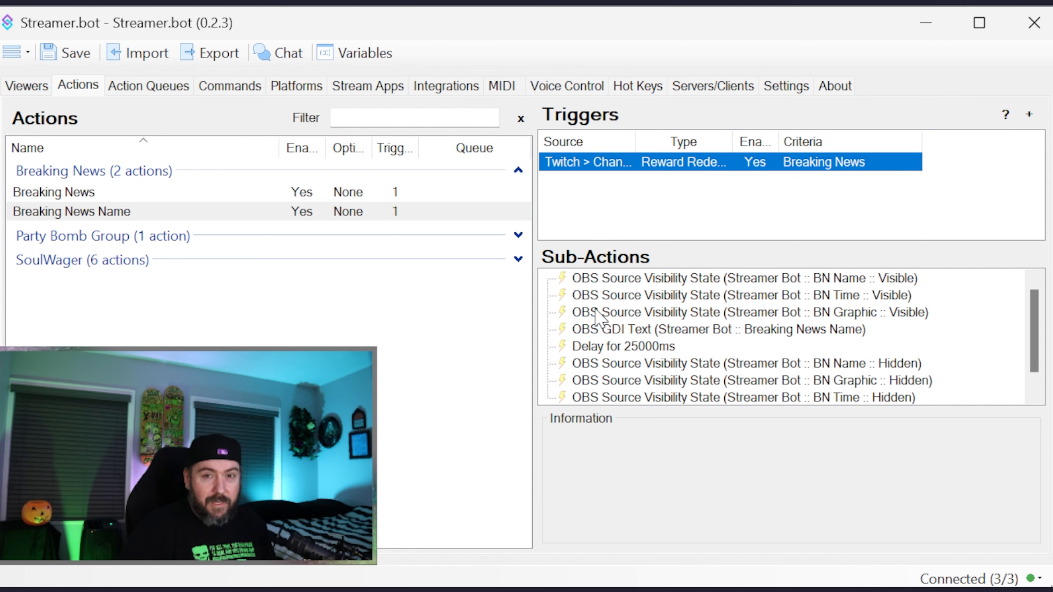
- Review the sub-actions that make the BN Name, BN Time and BN Graphic sources visible
{"action": "left_click", "coordinate": [641, 279]}
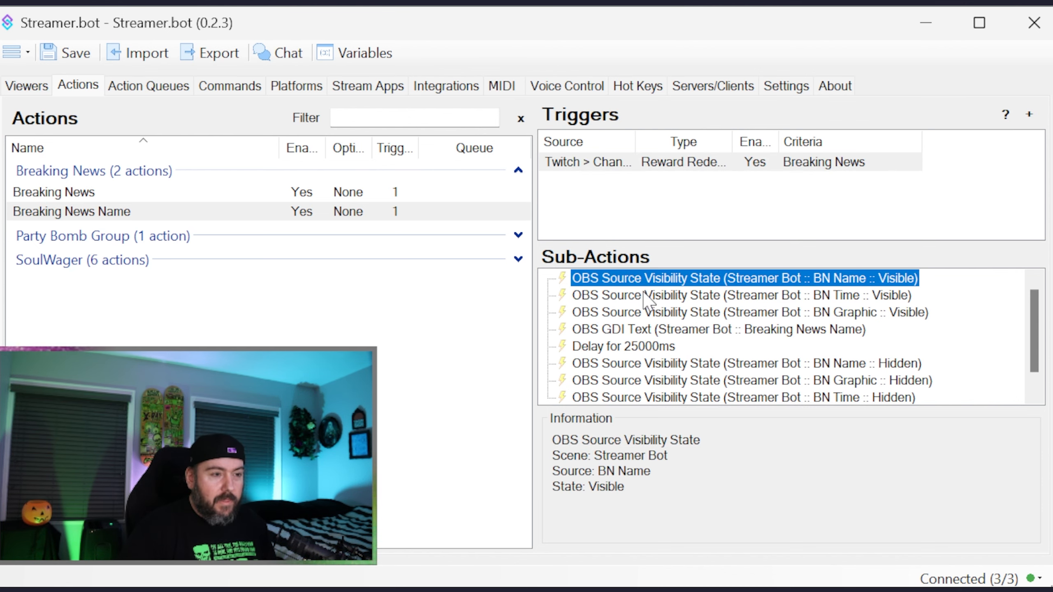
{"action": "left_click", "coordinate": [646, 295]}
{"action": "left_click", "coordinate": [641, 312]}
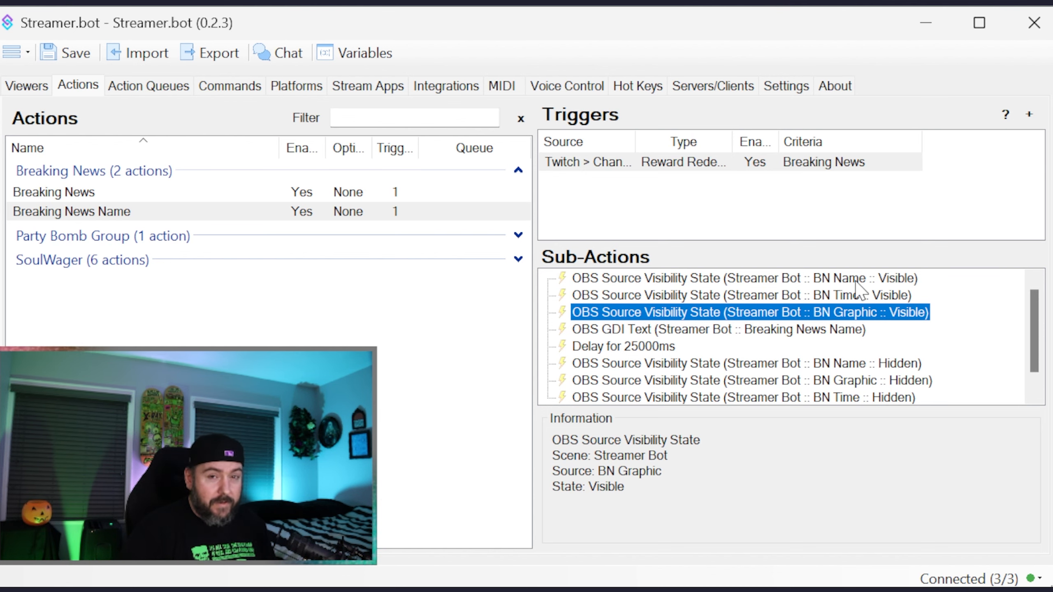
- Examine the scene, source and text variable in the Breaking News Name action's OBS GDI Text sub-action, discarding any edits
{"action": "left_click", "coordinate": [654, 330]}
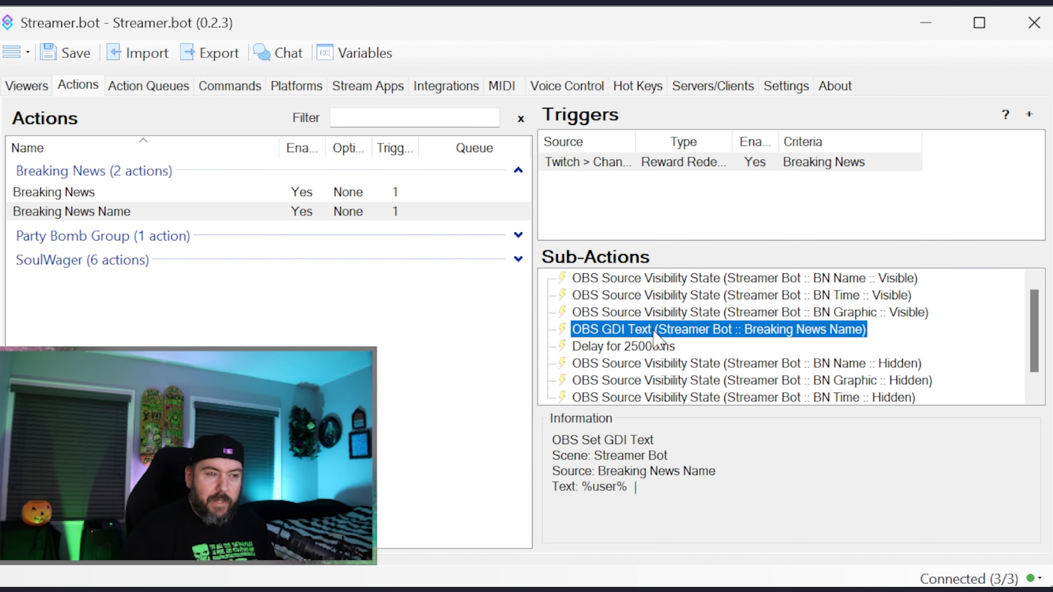
{"action": "double_click", "coordinate": [615, 330]}
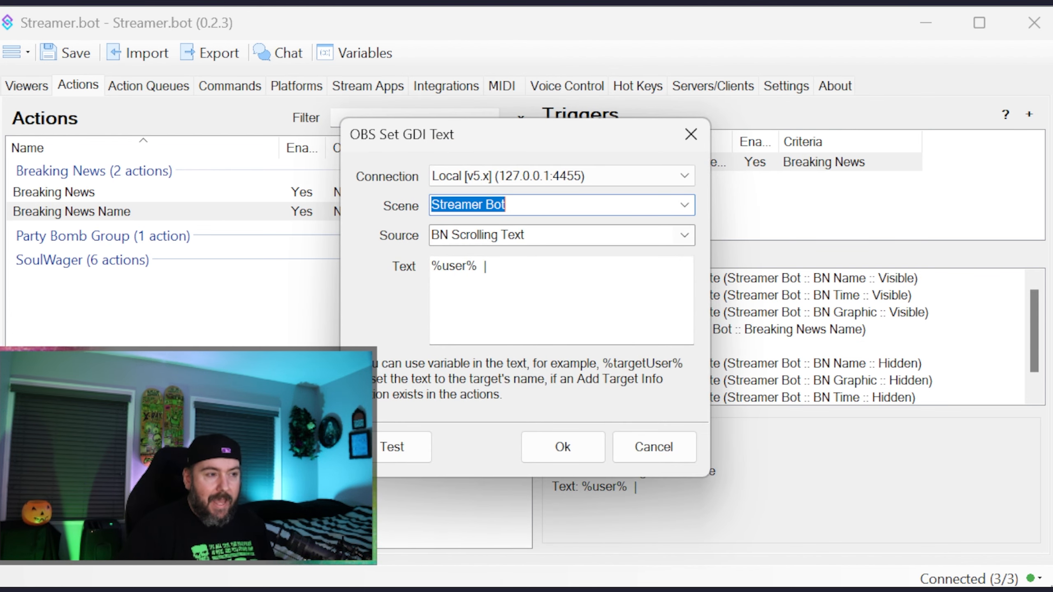
{"action": "key", "text": "Tab"}
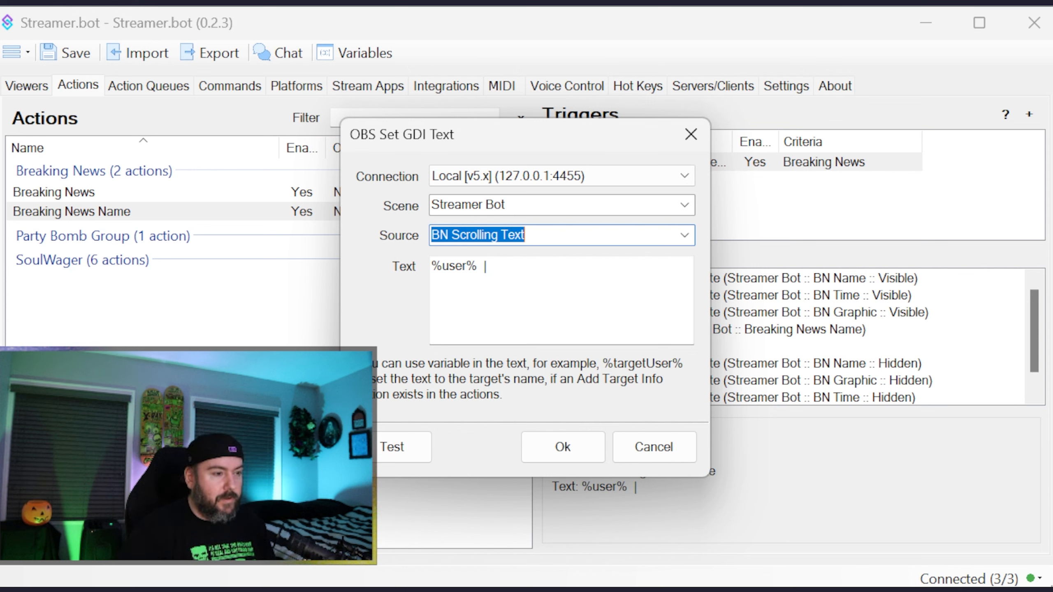
{"action": "left_click", "coordinate": [483, 266]}
{"action": "left_click_drag", "start_coordinate": [431, 265], "coordinate": [443, 266]}
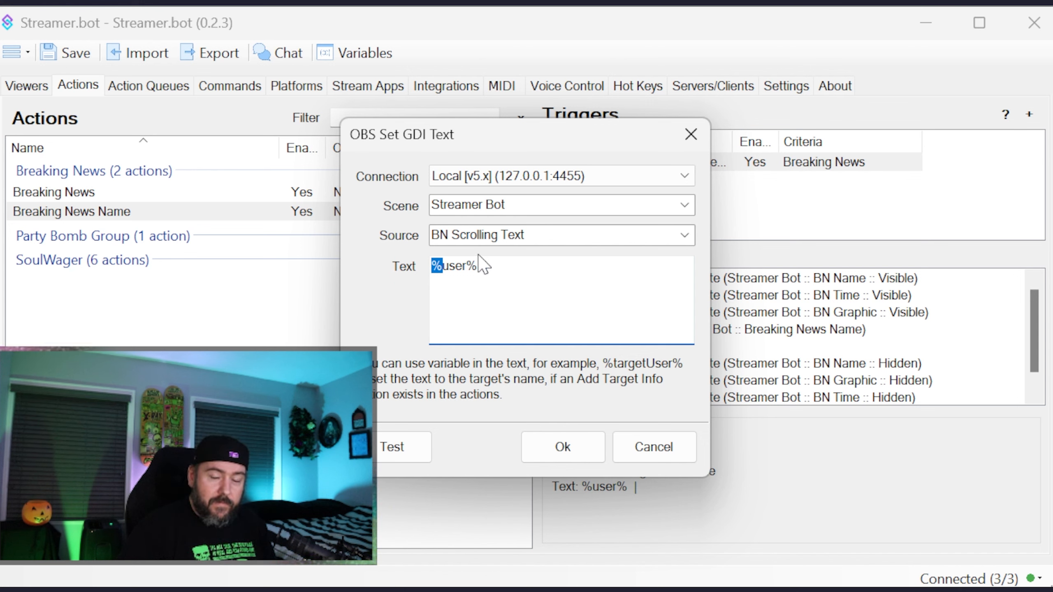
{"action": "left_click_drag", "start_coordinate": [477, 266], "coordinate": [431, 265]}
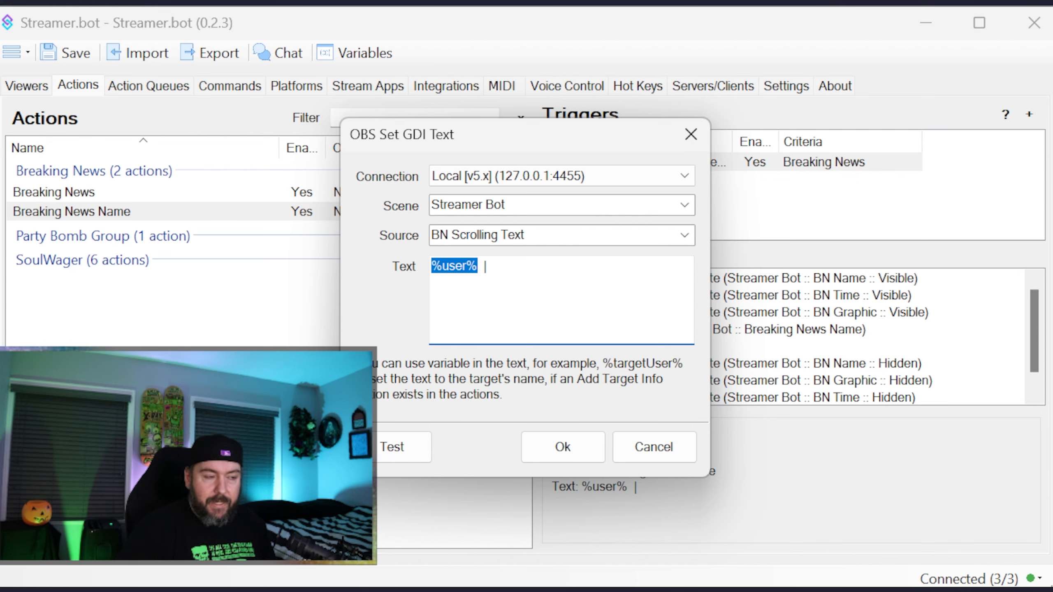
{"action": "left_click", "coordinate": [668, 447]}
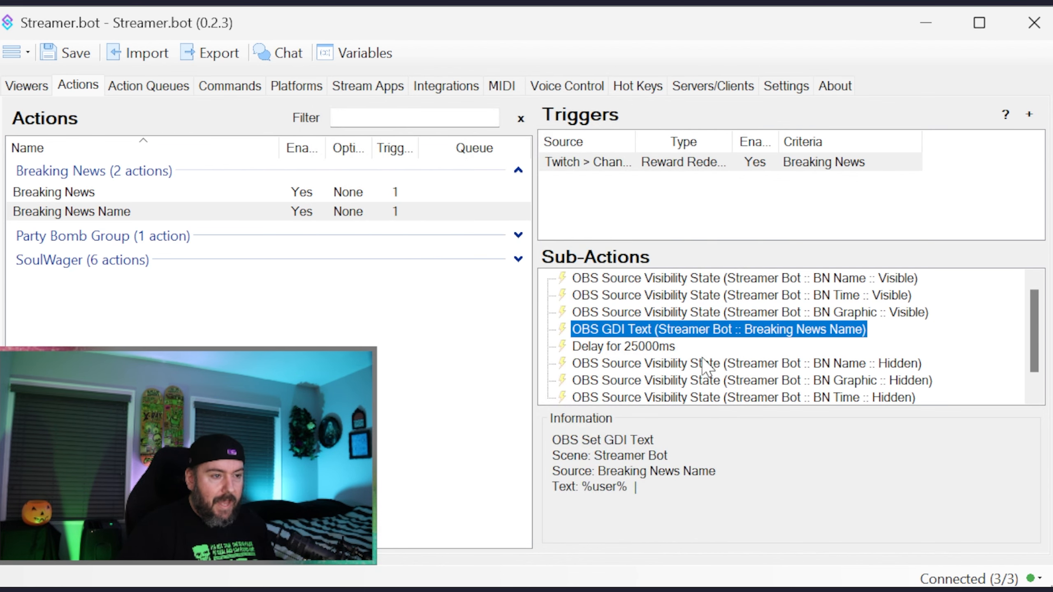
- Review the delay sub-action and the sub-actions that hide the BN Name, BN Graphic and BN Time sources
{"action": "left_click", "coordinate": [667, 348]}
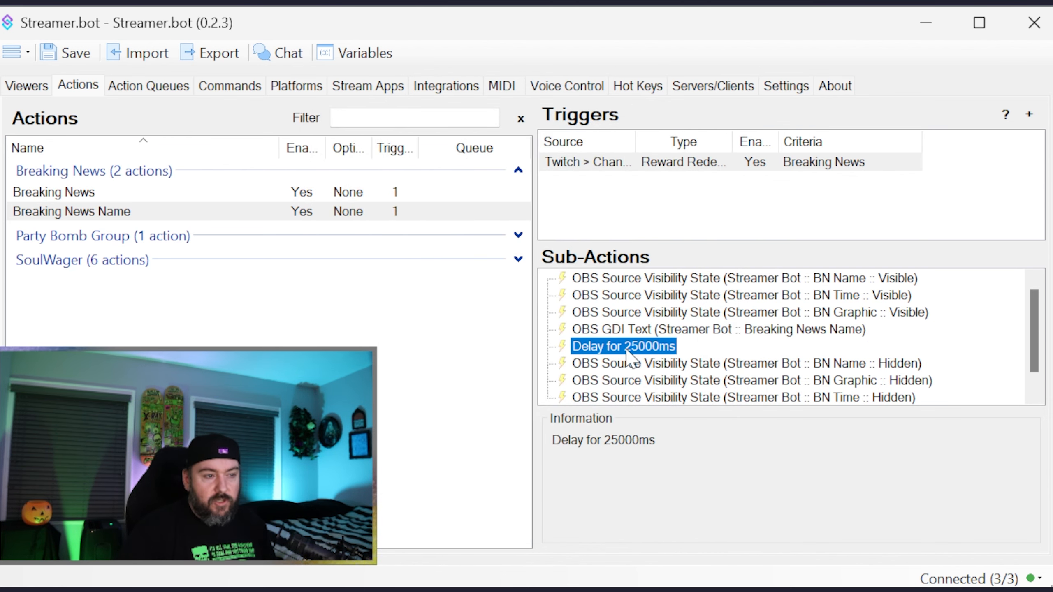
{"action": "scroll", "coordinate": [758, 352], "scroll_direction": "down", "scroll_amount": 1}
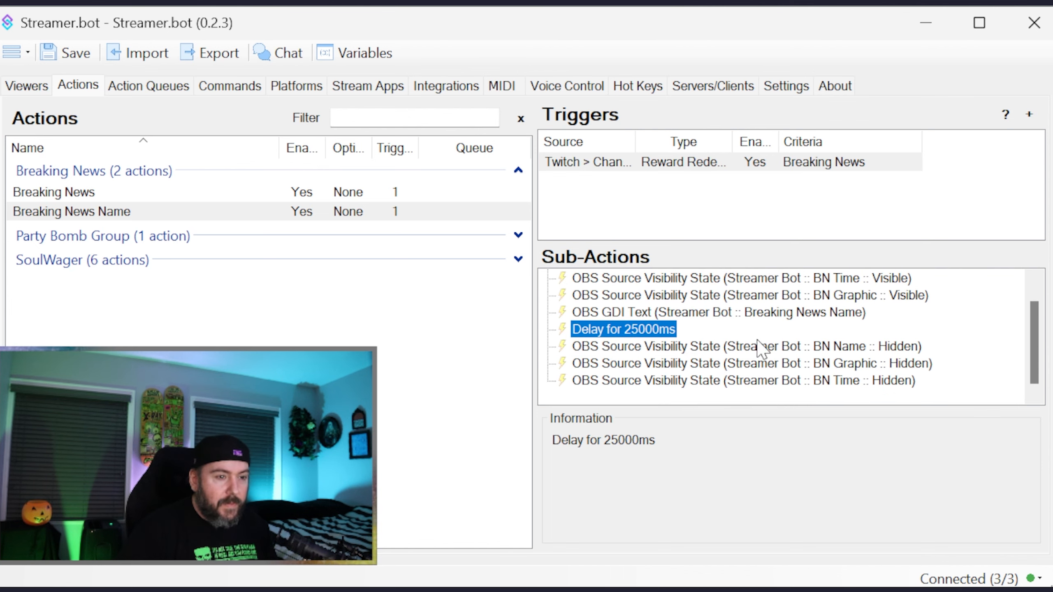
{"action": "left_click", "coordinate": [758, 350]}
{"action": "left_click", "coordinate": [761, 364]}
{"action": "left_click", "coordinate": [754, 381]}
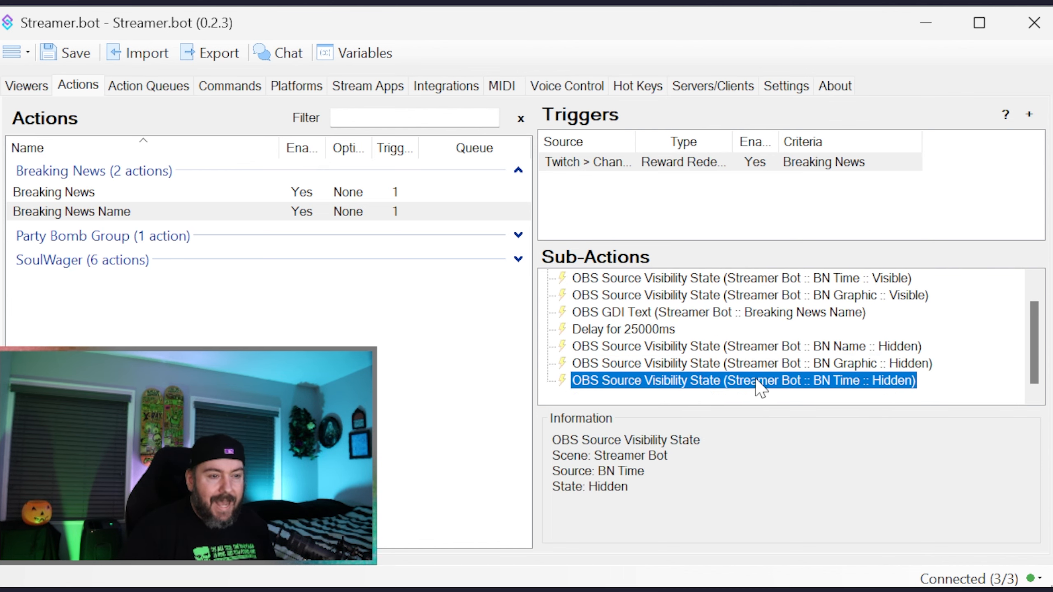
{"action": "left_click", "coordinate": [762, 349]}
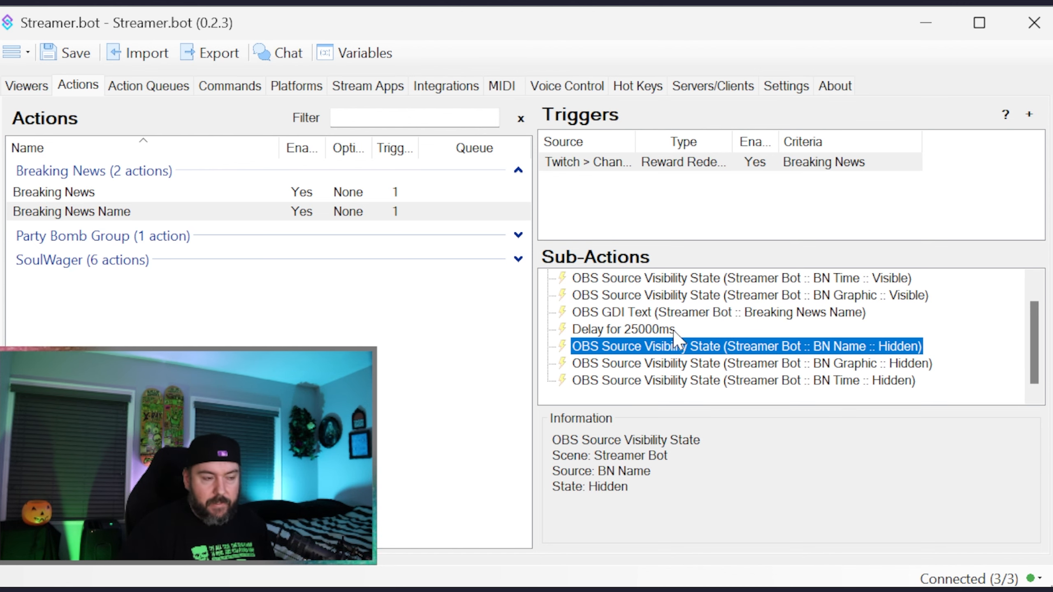
- Recheck the show sub-actions for BN Graphic, BN Name and BN Time against their matching hide sub-actions
{"action": "scroll", "coordinate": [711, 309], "scroll_direction": "up", "scroll_amount": 1}
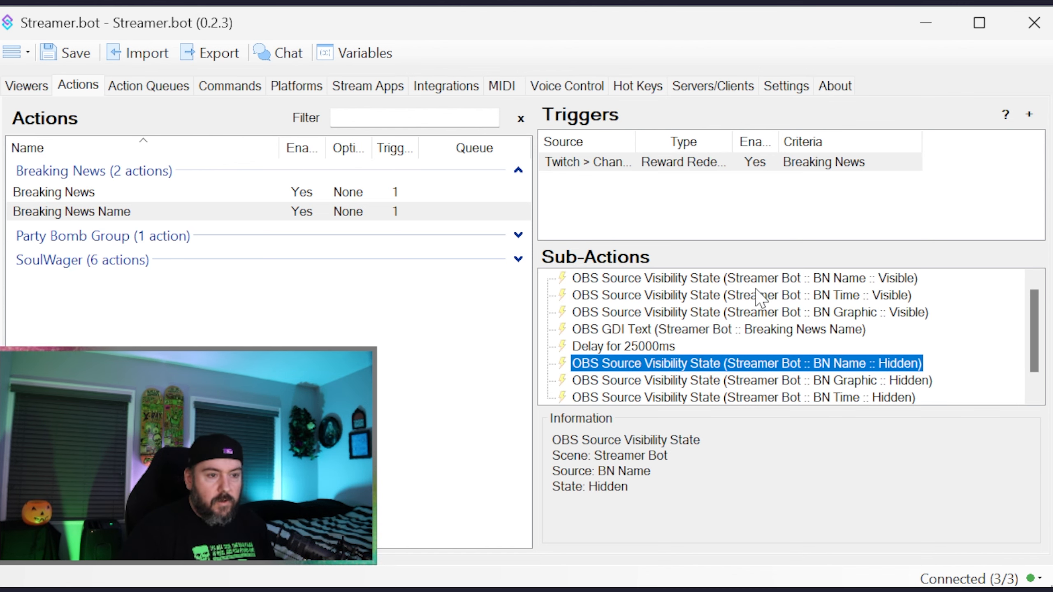
{"action": "left_click", "coordinate": [788, 312]}
{"action": "left_click", "coordinate": [804, 279]}
{"action": "left_click", "coordinate": [804, 295]}
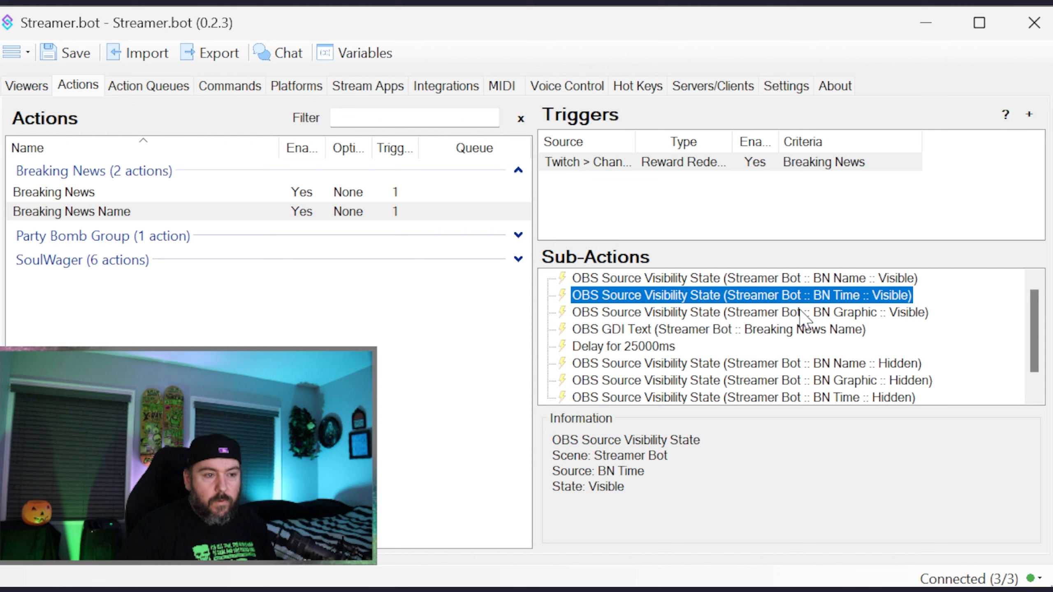
{"action": "left_click", "coordinate": [804, 313]}
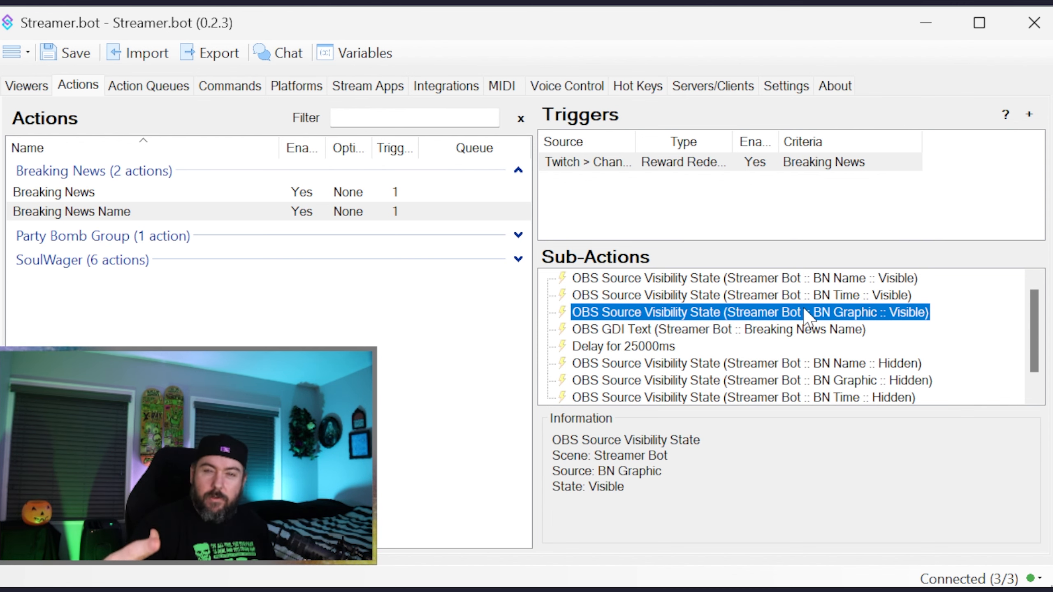
{"action": "scroll", "coordinate": [772, 349], "scroll_direction": "down", "scroll_amount": 1}
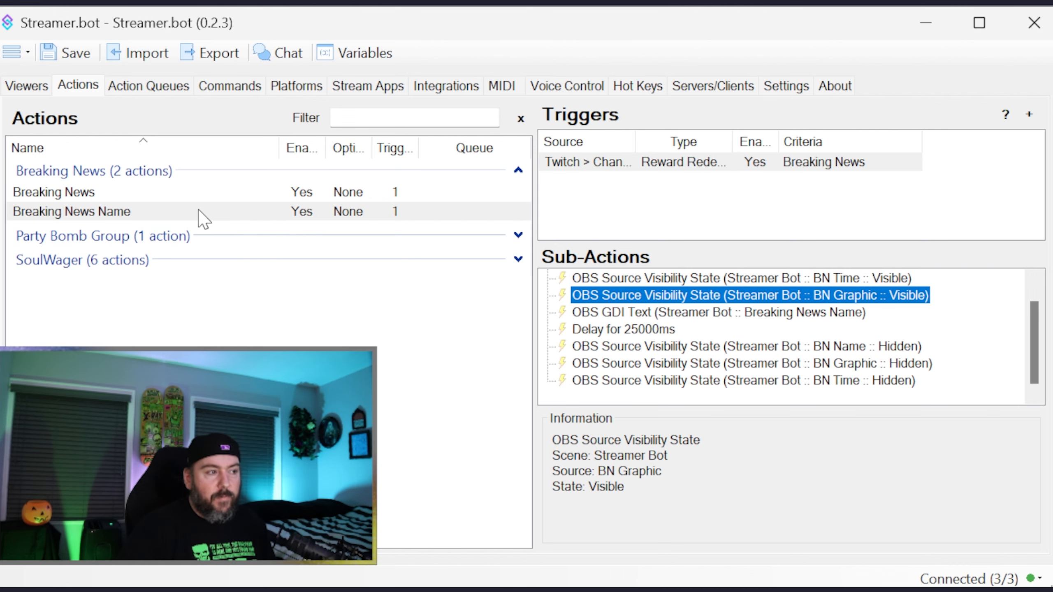
- Inspect the Breaking News action's reward trigger and the sub-action that makes the BN Scrolling Text source visible
{"action": "left_click", "coordinate": [133, 192]}
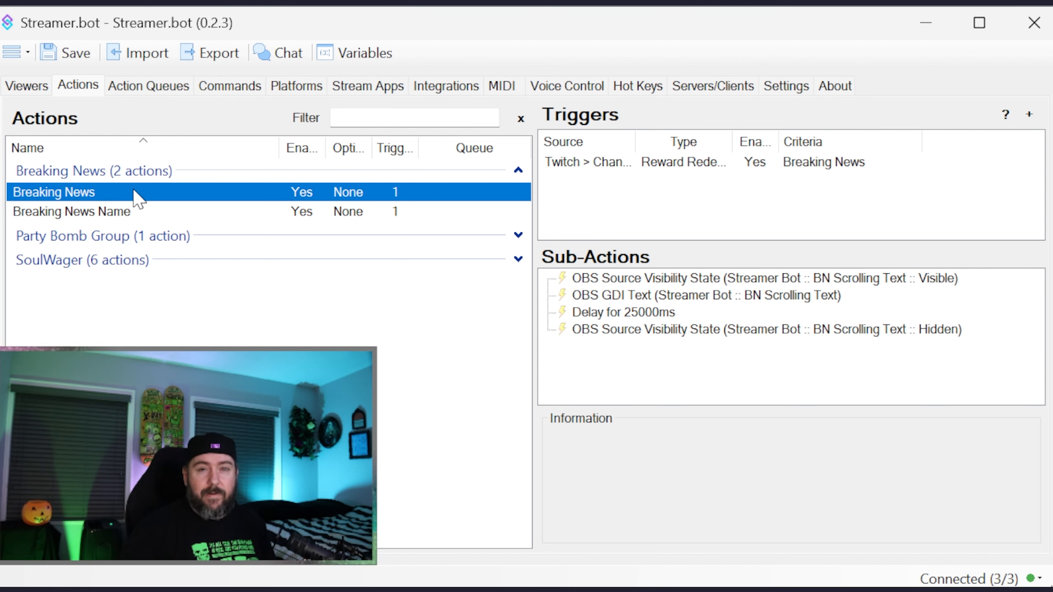
{"action": "left_click", "coordinate": [676, 277]}
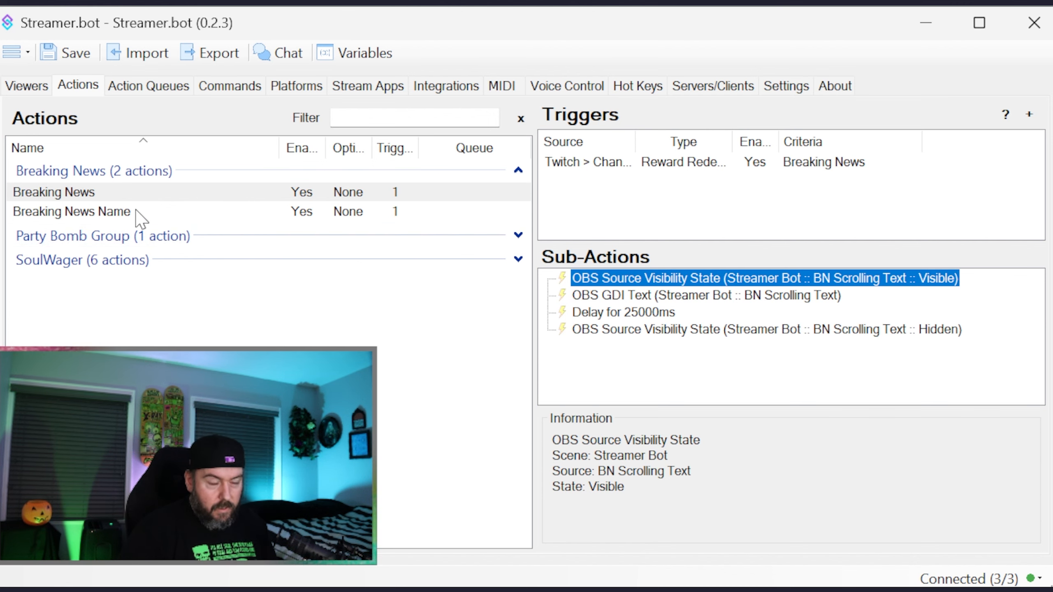
{"action": "double_click", "coordinate": [611, 165]}
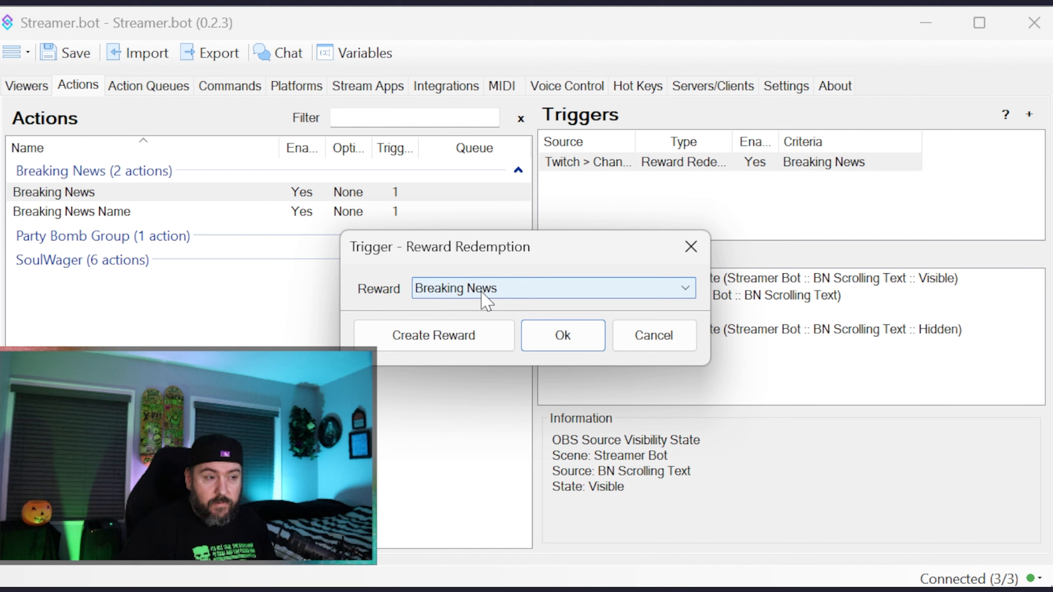
{"action": "left_click", "coordinate": [605, 336]}
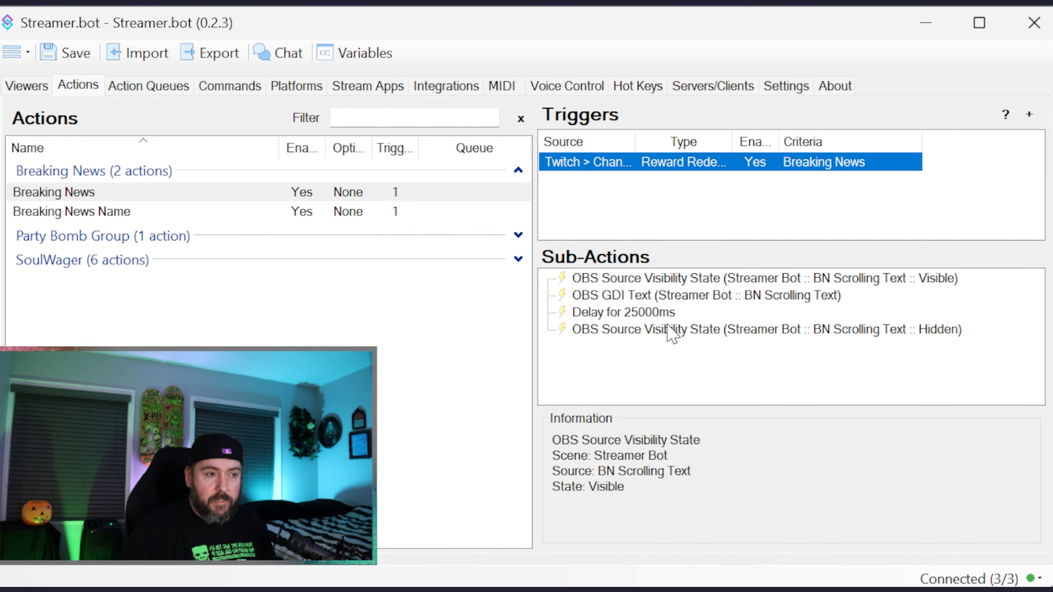
{"action": "left_click", "coordinate": [676, 279]}
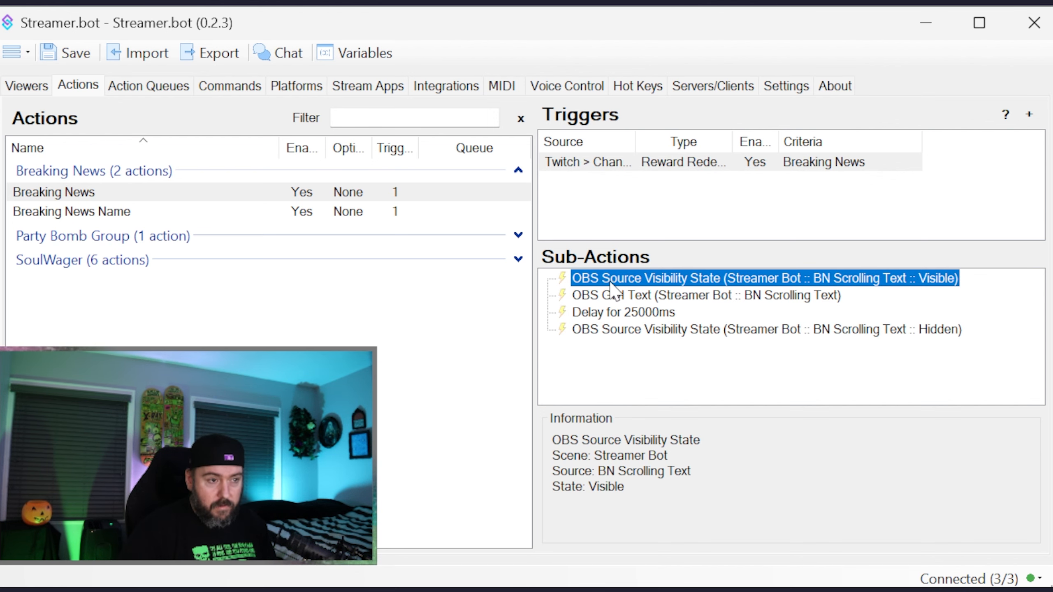
- Examine the scene, source and %rawinput% text in the Breaking News action's OBS GDI Text sub-action, discarding any edits
{"action": "left_click", "coordinate": [712, 300]}
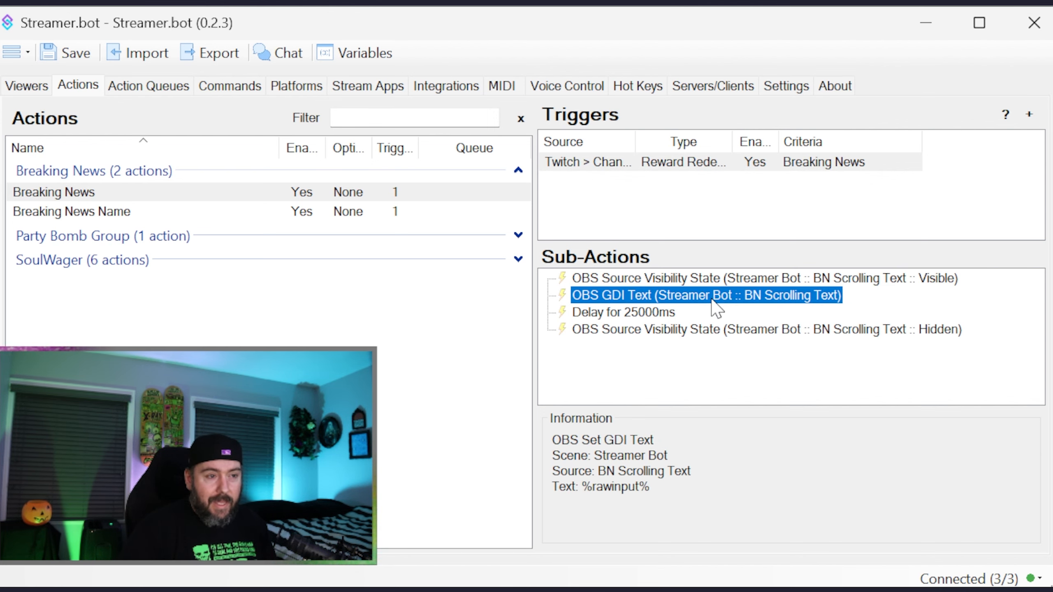
{"action": "double_click", "coordinate": [711, 300]}
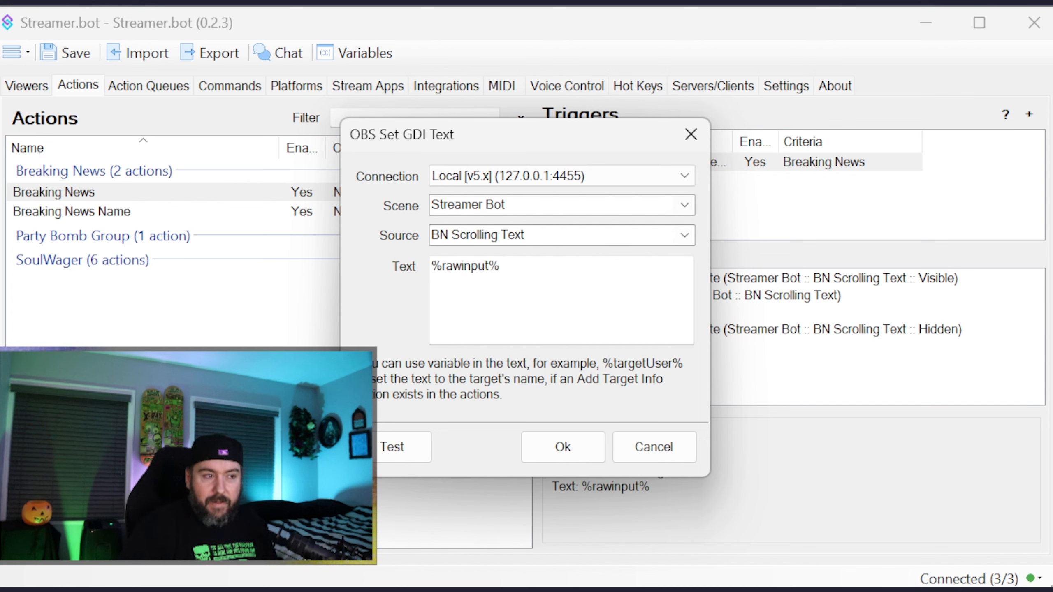
{"action": "left_click", "coordinate": [684, 235]}
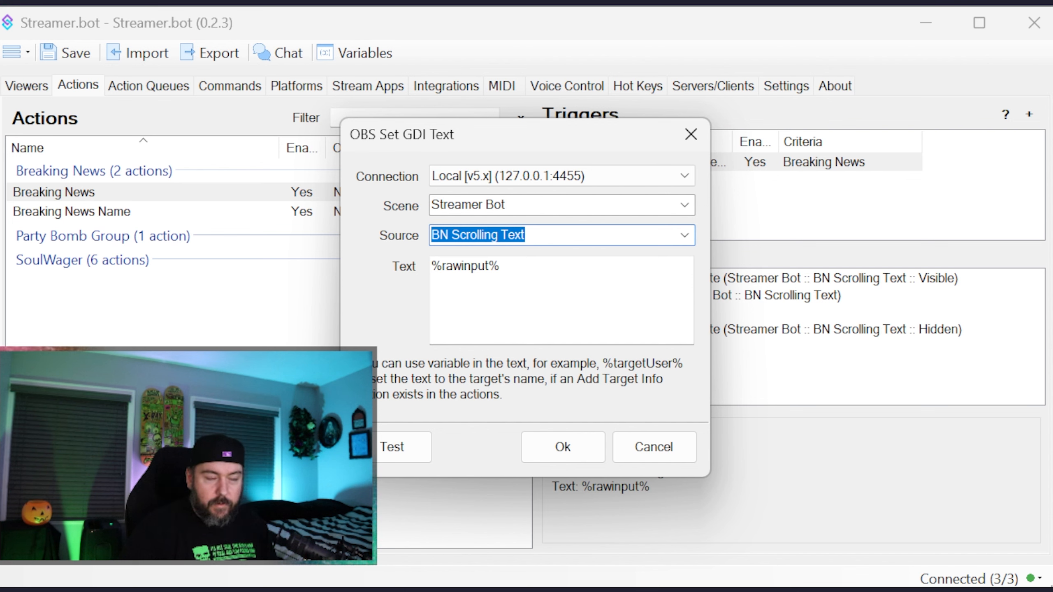
{"action": "left_click_drag", "start_coordinate": [514, 286], "coordinate": [442, 267]}
{"action": "left_click", "coordinate": [478, 265]}
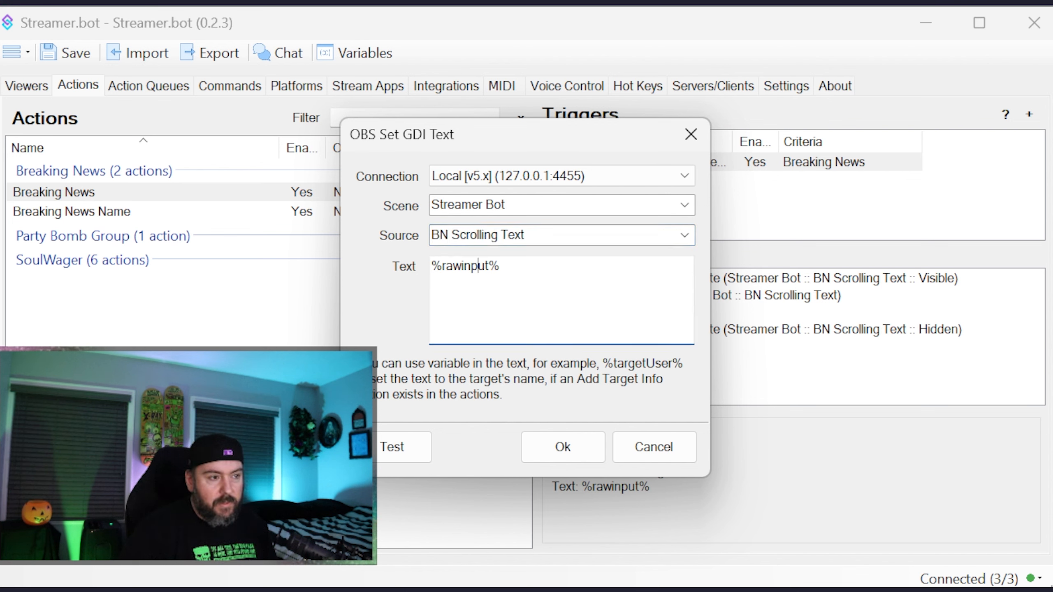
{"action": "left_click_drag", "start_coordinate": [489, 266], "coordinate": [442, 265]}
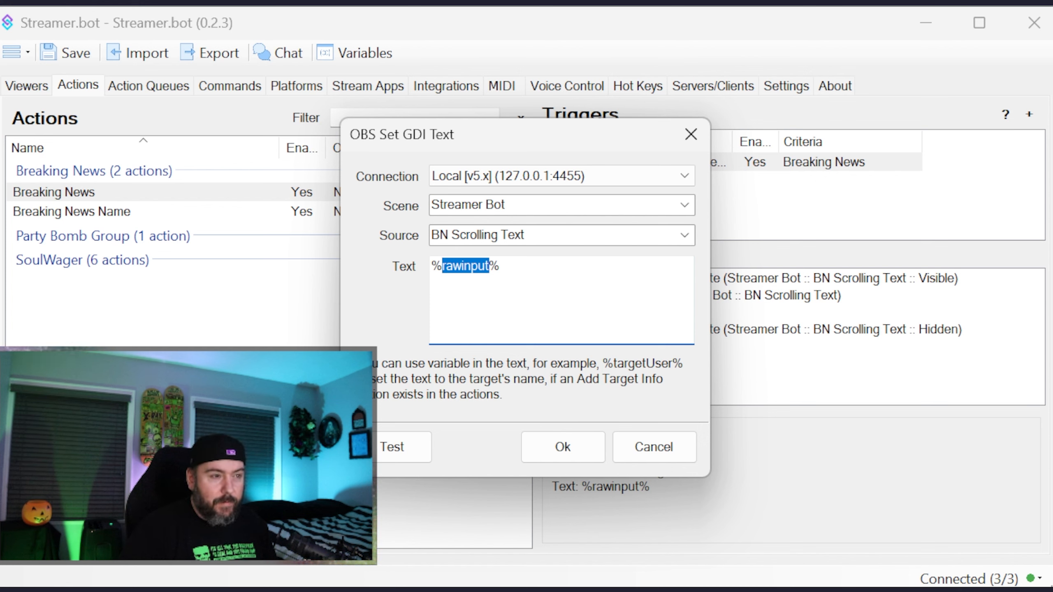
{"action": "left_click_drag", "start_coordinate": [504, 265], "coordinate": [489, 266]}
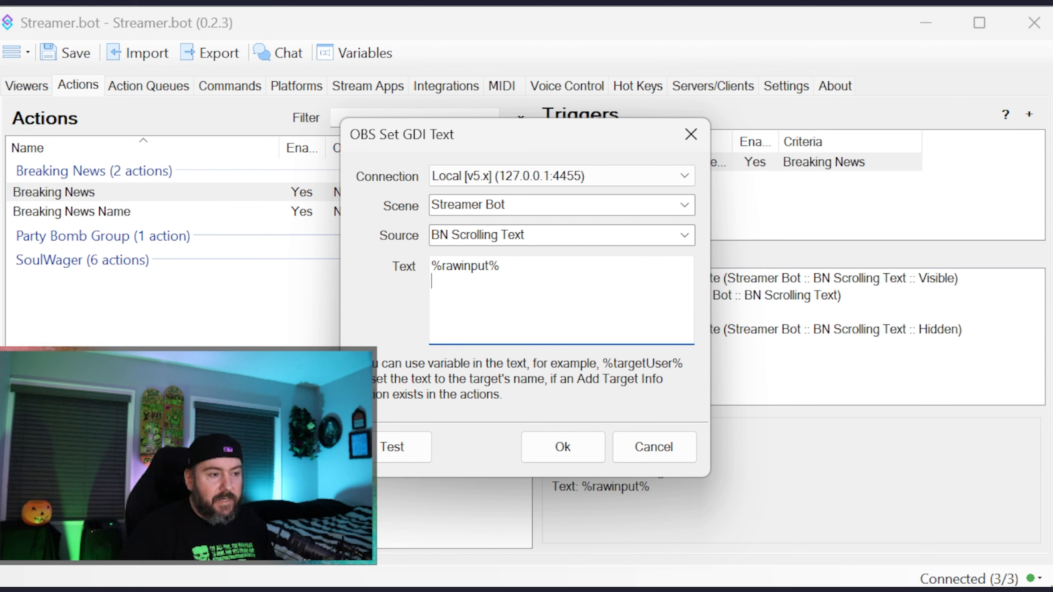
{"action": "key", "text": "Return"}
{"action": "left_click_drag", "start_coordinate": [514, 266], "coordinate": [485, 267]}
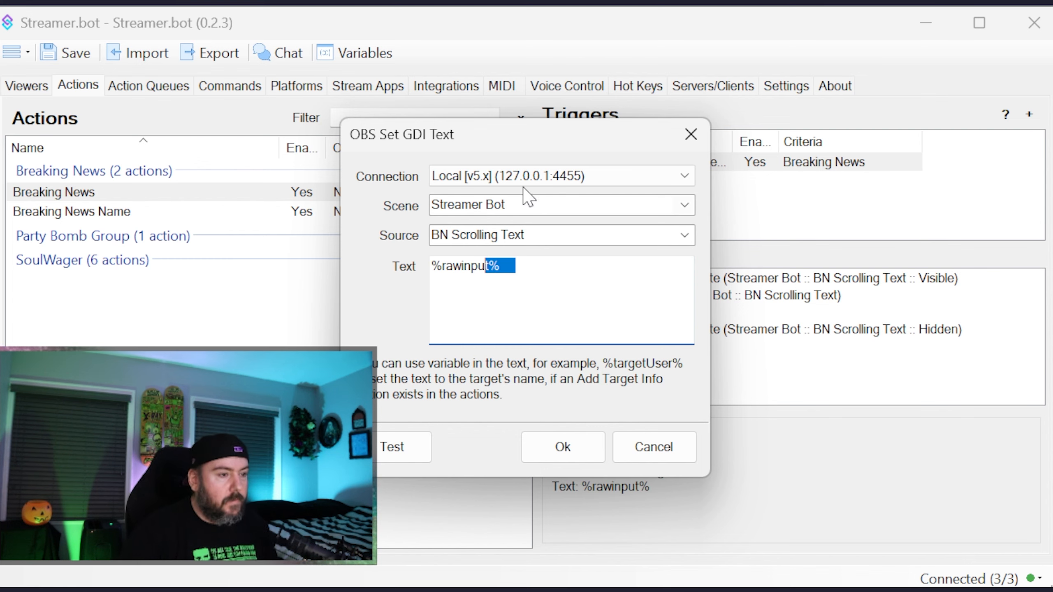
{"action": "left_click", "coordinate": [659, 449]}
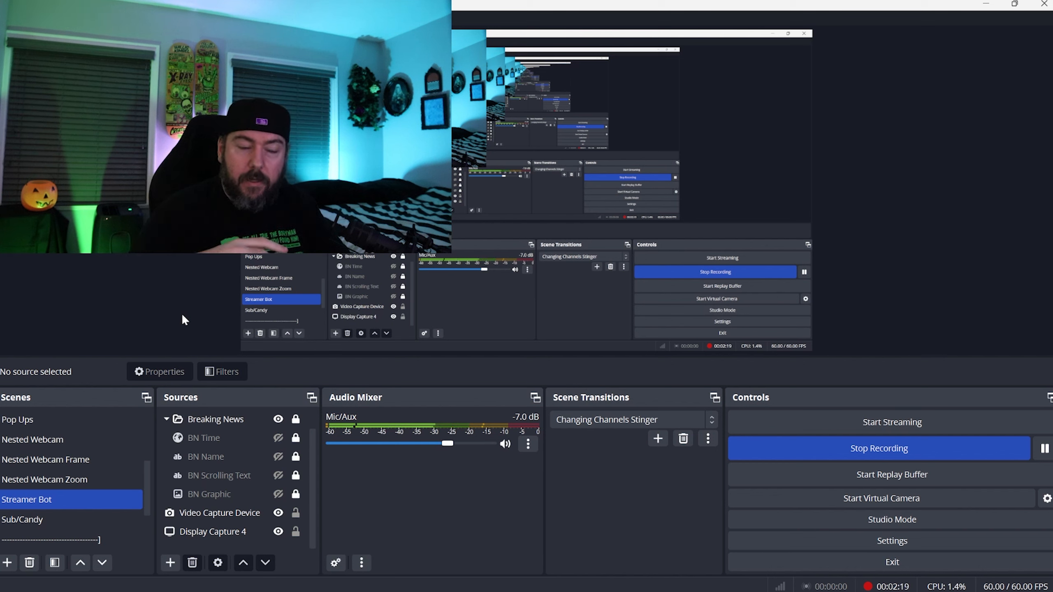
- In OBS Studio, make the BN Graphic and BN Name sources of the Breaking News group visible
{"action": "left_click", "coordinate": [193, 439]}
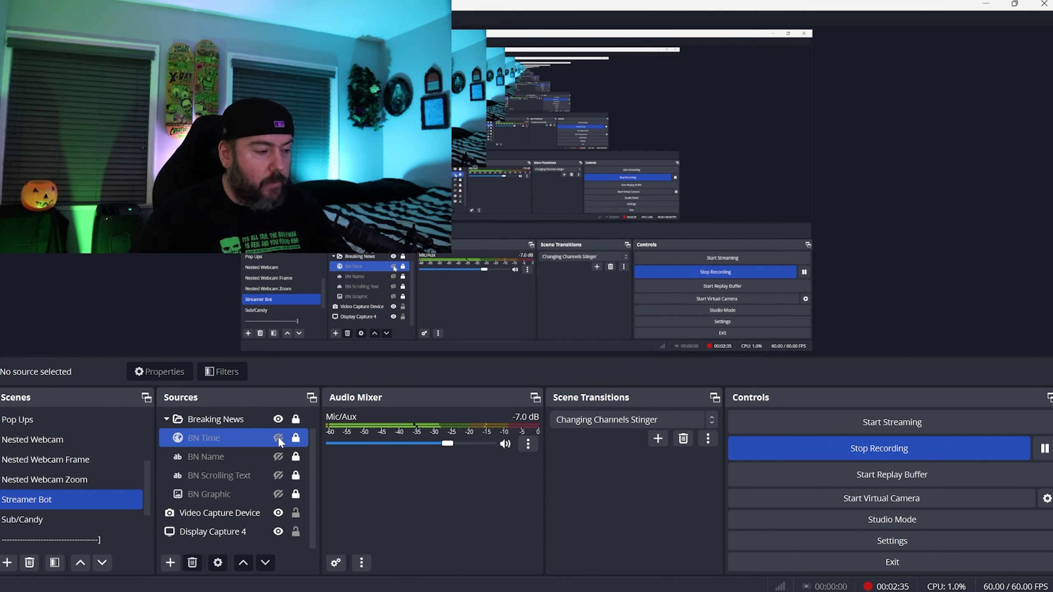
{"action": "left_click", "coordinate": [280, 492]}
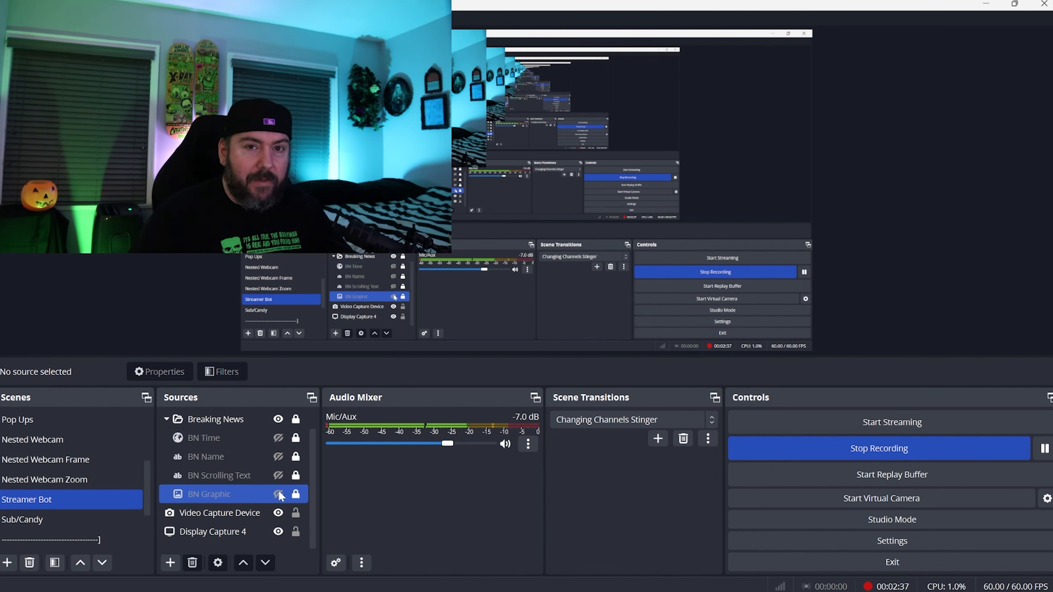
{"action": "left_click", "coordinate": [277, 494]}
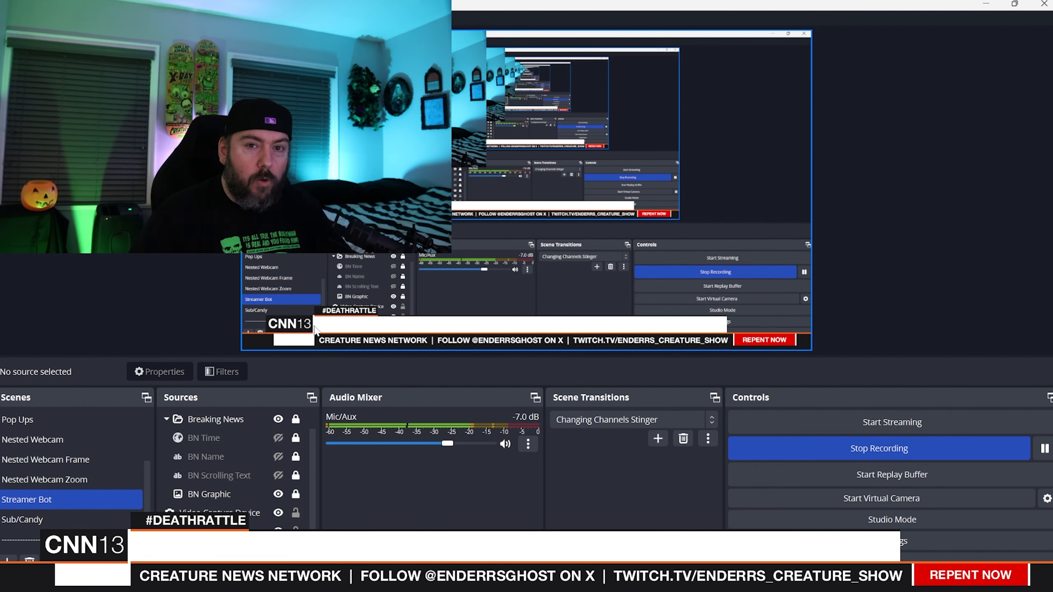
{"action": "left_click", "coordinate": [277, 458]}
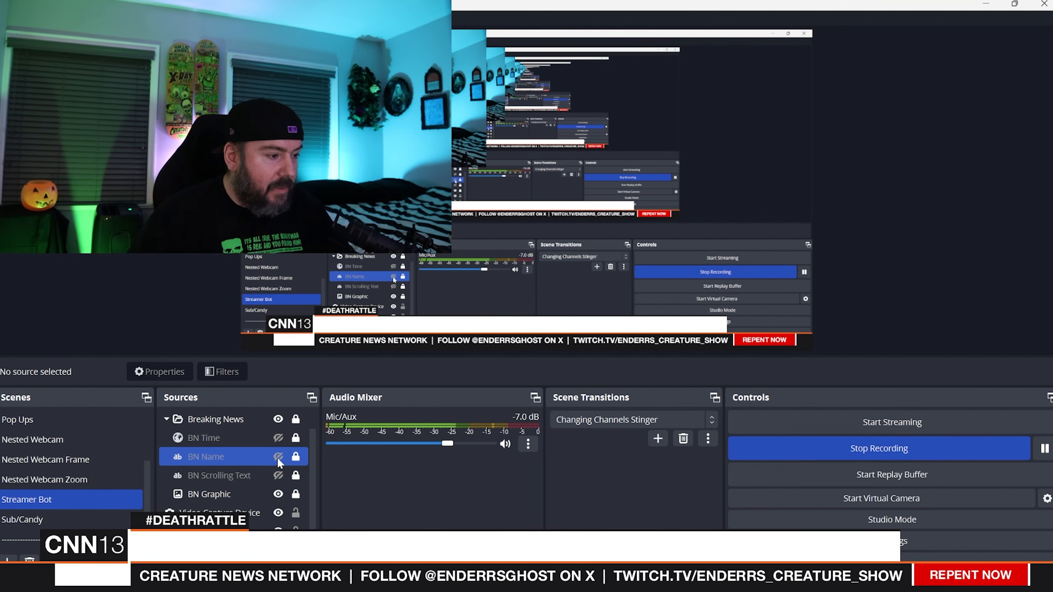
{"action": "left_click", "coordinate": [277, 456]}
{"action": "left_click", "coordinate": [358, 329]}
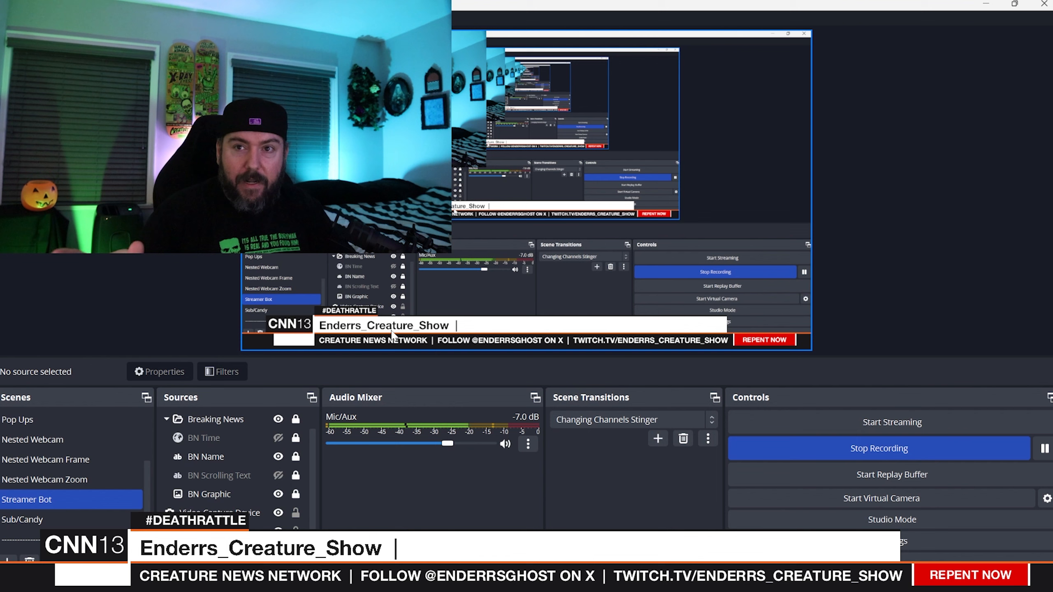
- Review the BN Name text source's font, text, background and alignment properties, leaving them without saving changes
{"action": "left_click", "coordinate": [285, 456]}
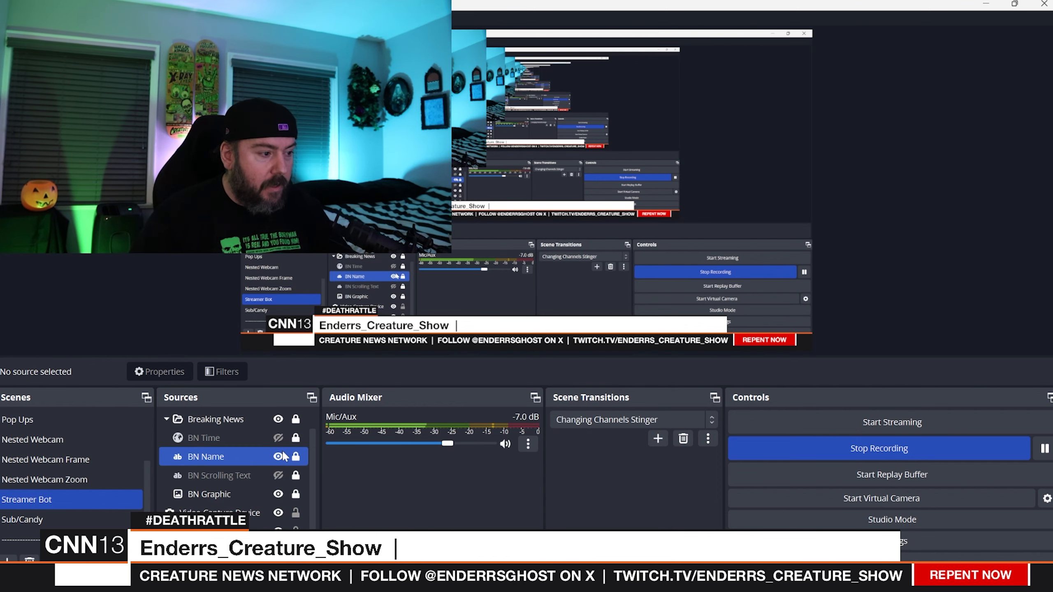
{"action": "right_click", "coordinate": [244, 457]}
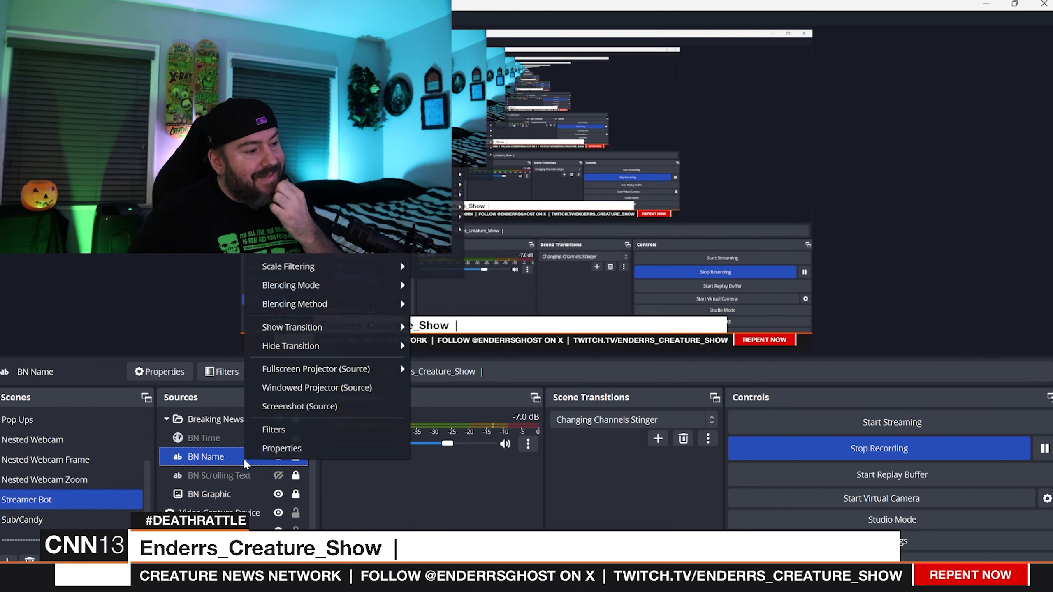
{"action": "left_click", "coordinate": [266, 452]}
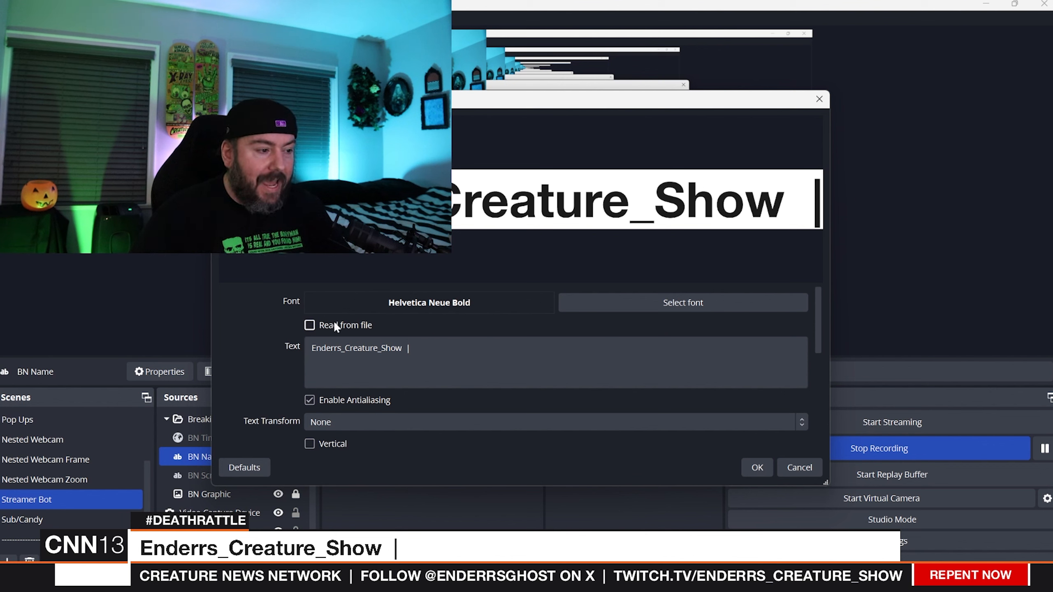
{"action": "scroll", "coordinate": [426, 354], "scroll_direction": "down", "scroll_amount": 3}
{"action": "scroll", "coordinate": [455, 376], "scroll_direction": "down", "scroll_amount": 3}
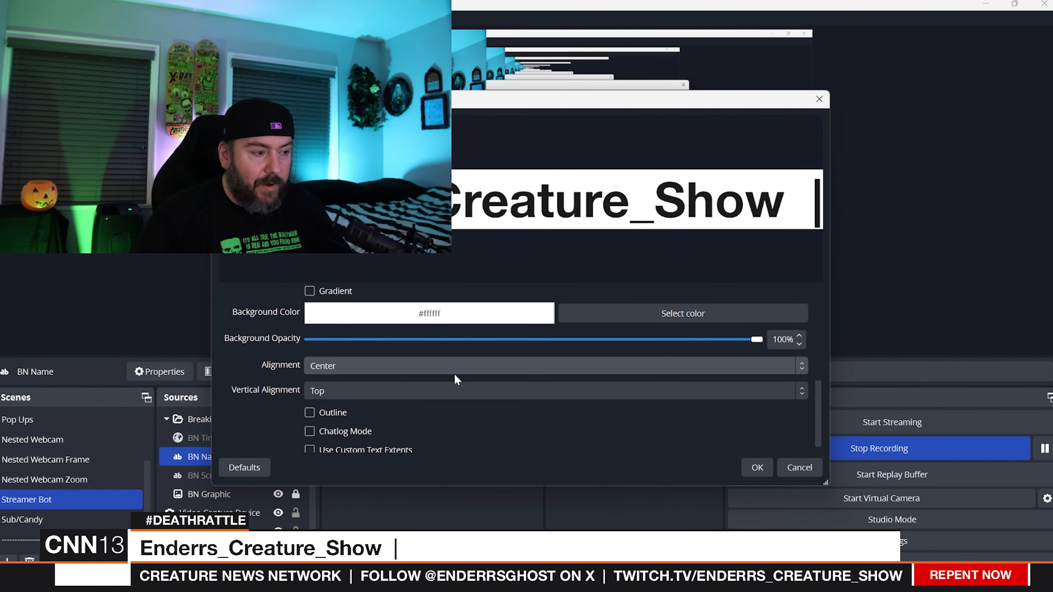
{"action": "scroll", "coordinate": [452, 375], "scroll_direction": "up", "scroll_amount": 6}
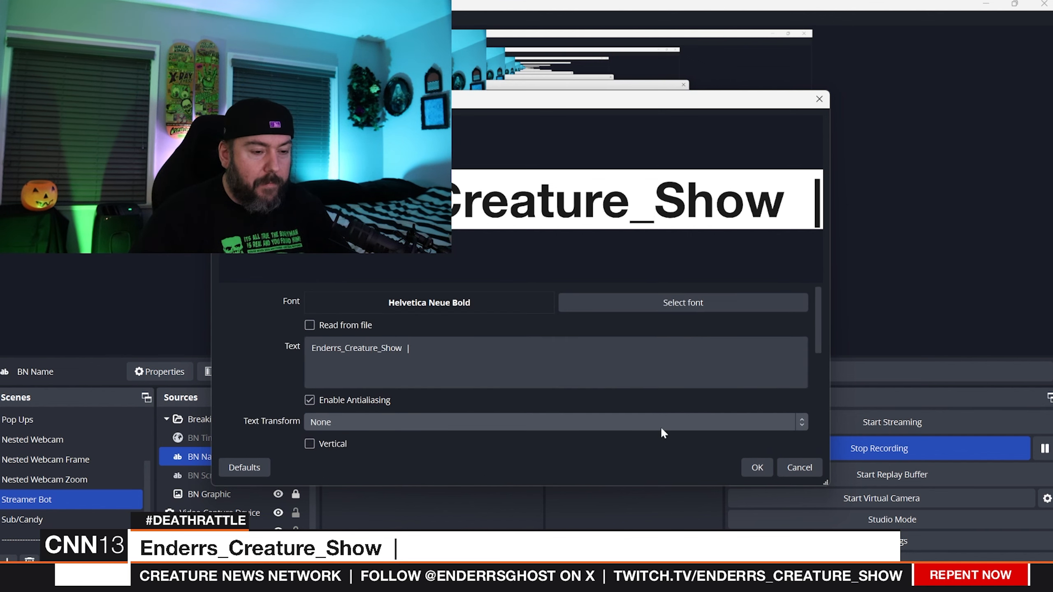
{"action": "left_click", "coordinate": [793, 466]}
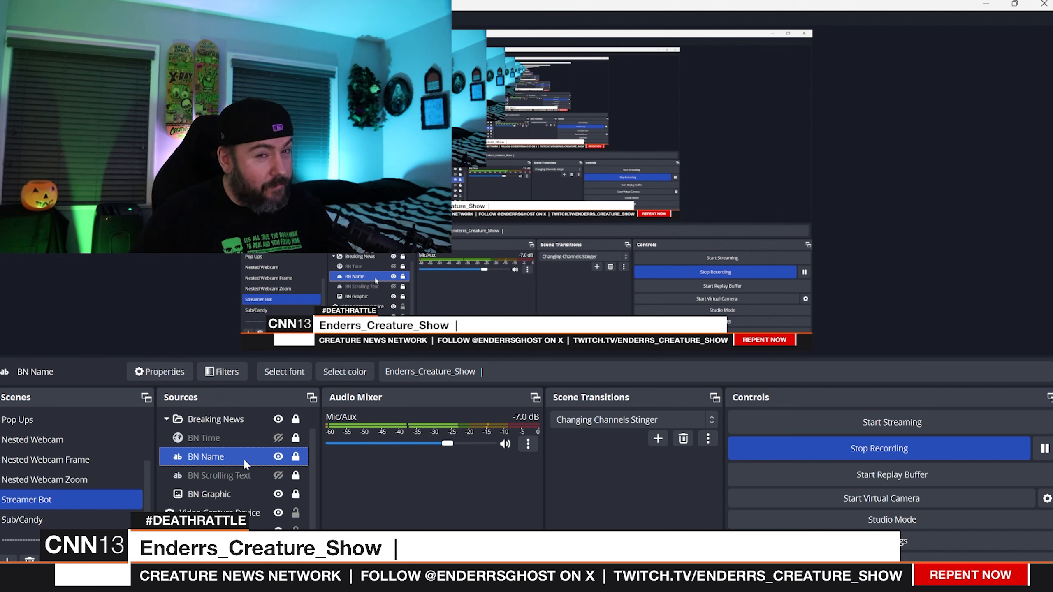
- Make the BN Scrolling Text and BN Time sources visible
{"action": "left_click", "coordinate": [235, 468], "text": "ctrl"}
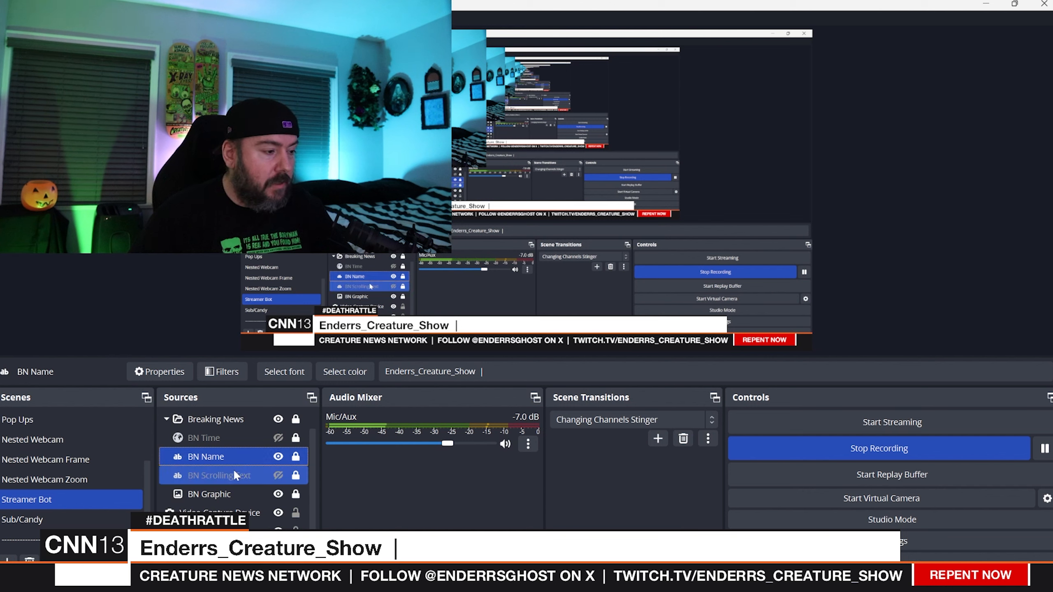
{"action": "left_click", "coordinate": [277, 476]}
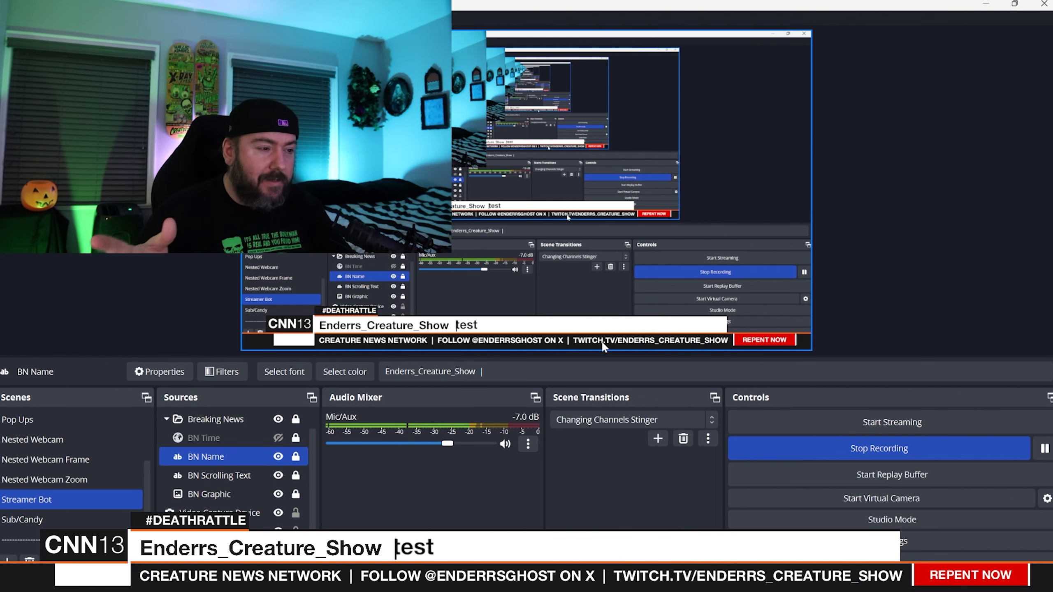
{"action": "left_click", "coordinate": [215, 437]}
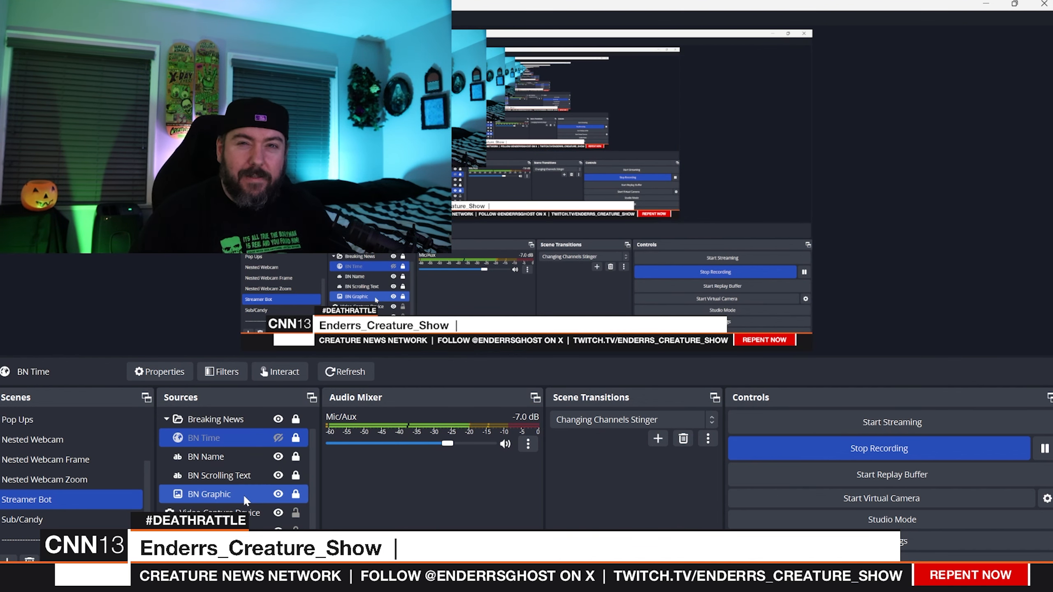
{"action": "left_click", "coordinate": [260, 477], "text": "ctrl"}
{"action": "left_click", "coordinate": [260, 477], "text": "ctrl"}
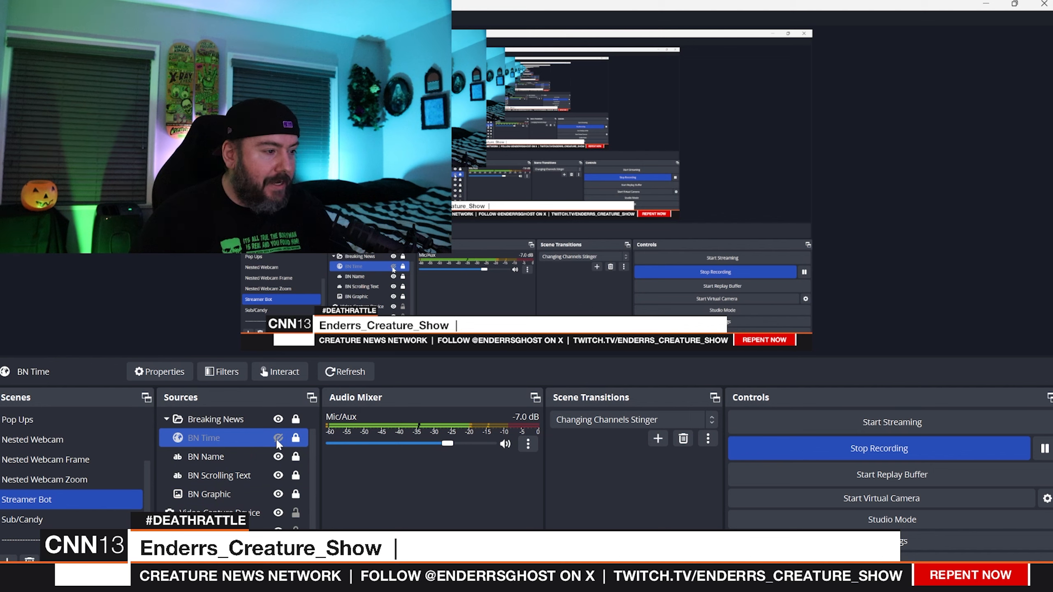
{"action": "left_click", "coordinate": [278, 437]}
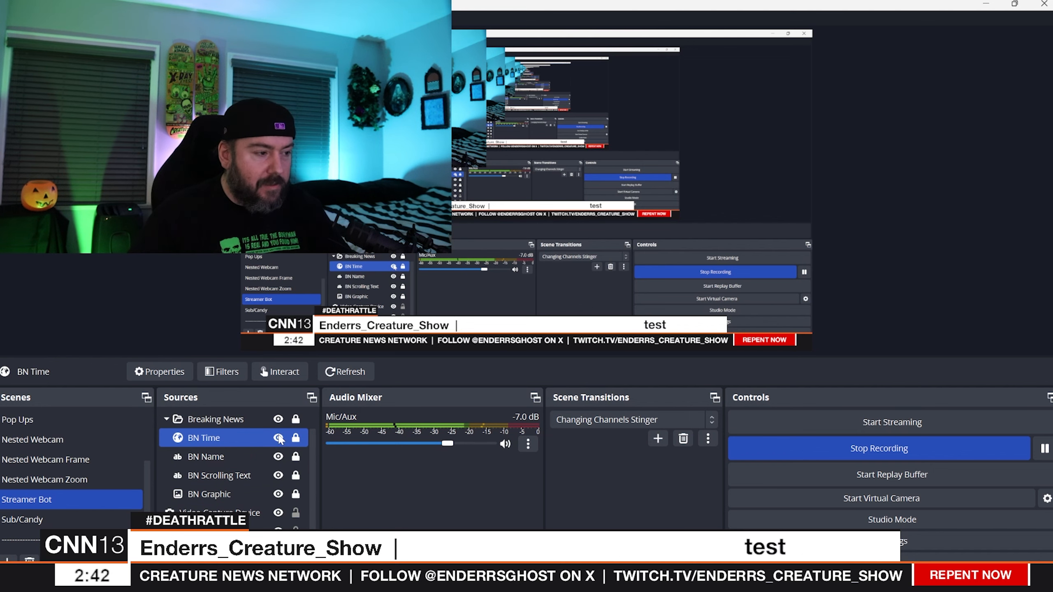
- Review the sources in the Breaking News group one by one: BN Graphic, BN Scrolling Text, BN Name and BN Time
{"action": "left_click", "coordinate": [261, 424], "text": "ctrl"}
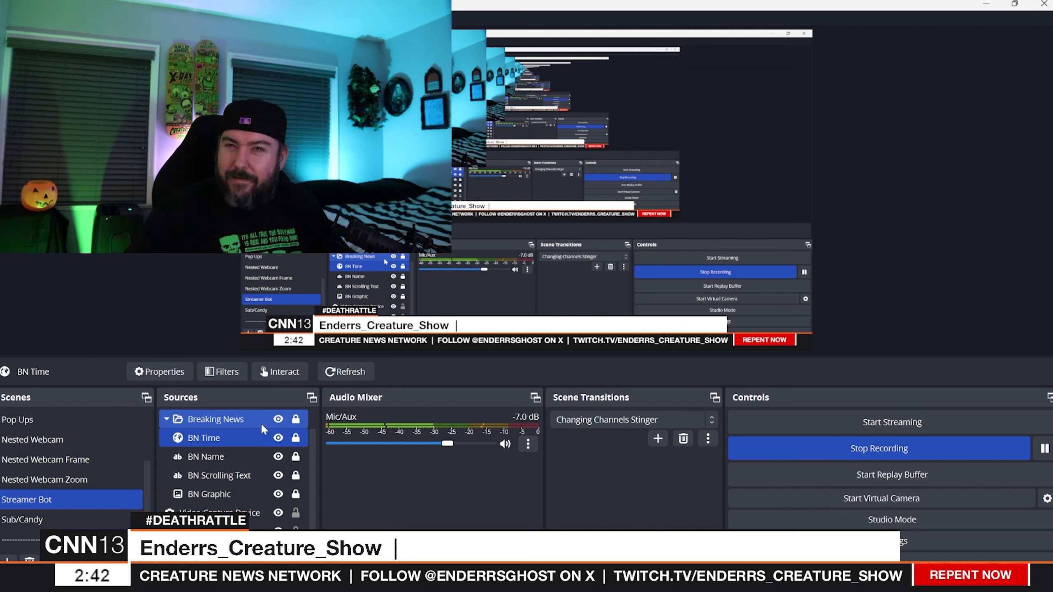
{"action": "left_click", "coordinate": [288, 493]}
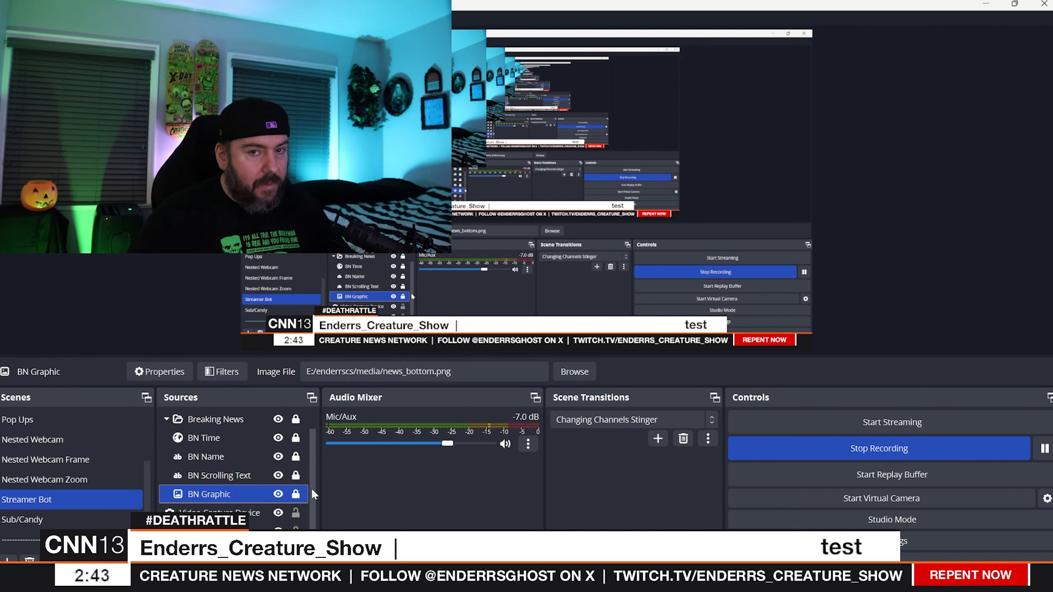
{"action": "left_click", "coordinate": [289, 479], "text": "ctrl"}
{"action": "left_click", "coordinate": [253, 495]}
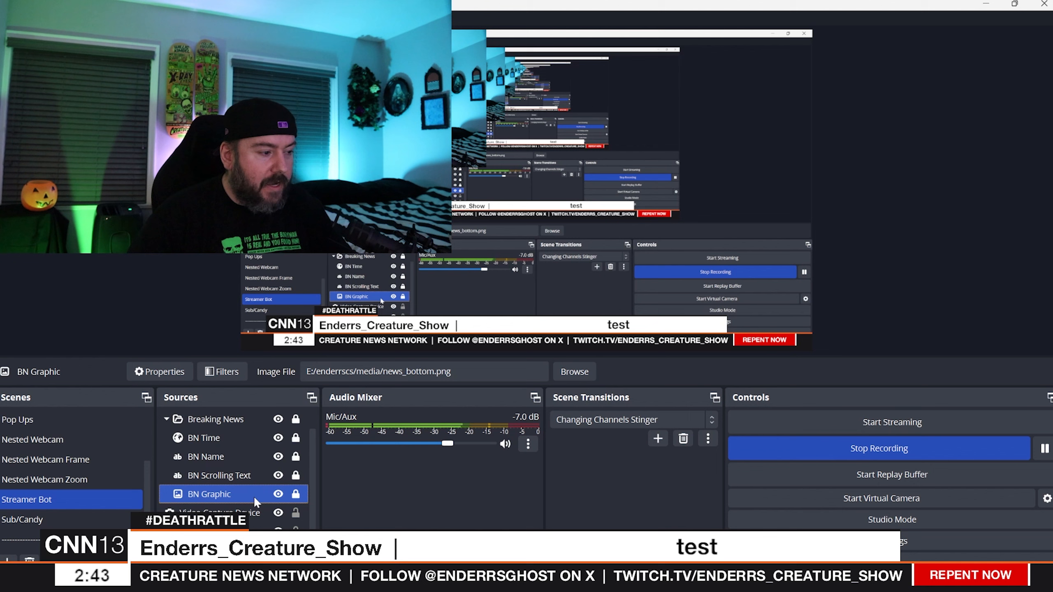
{"action": "left_click", "coordinate": [240, 481]}
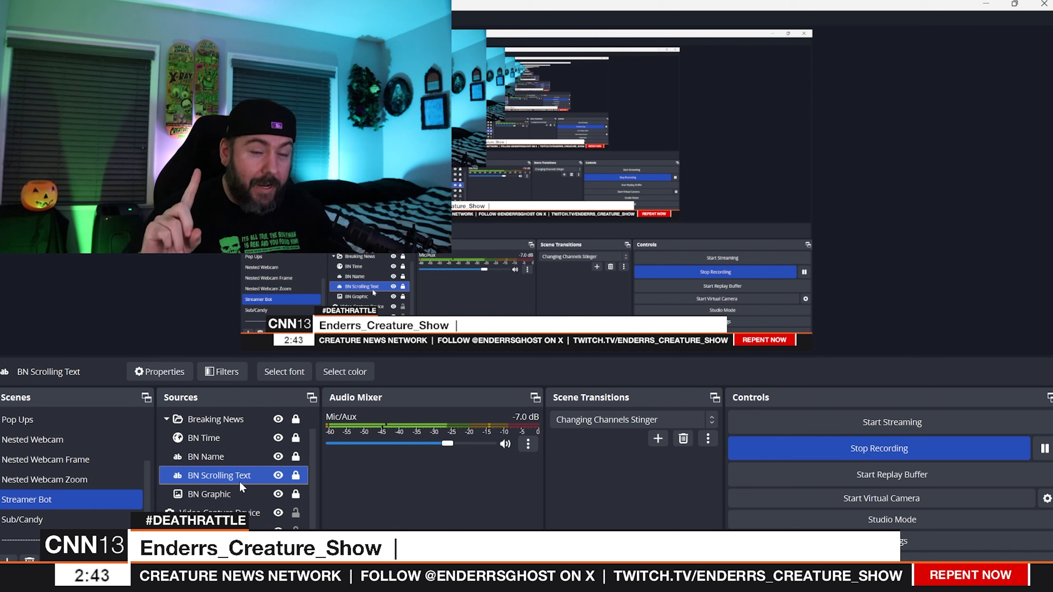
{"action": "left_click", "coordinate": [230, 458]}
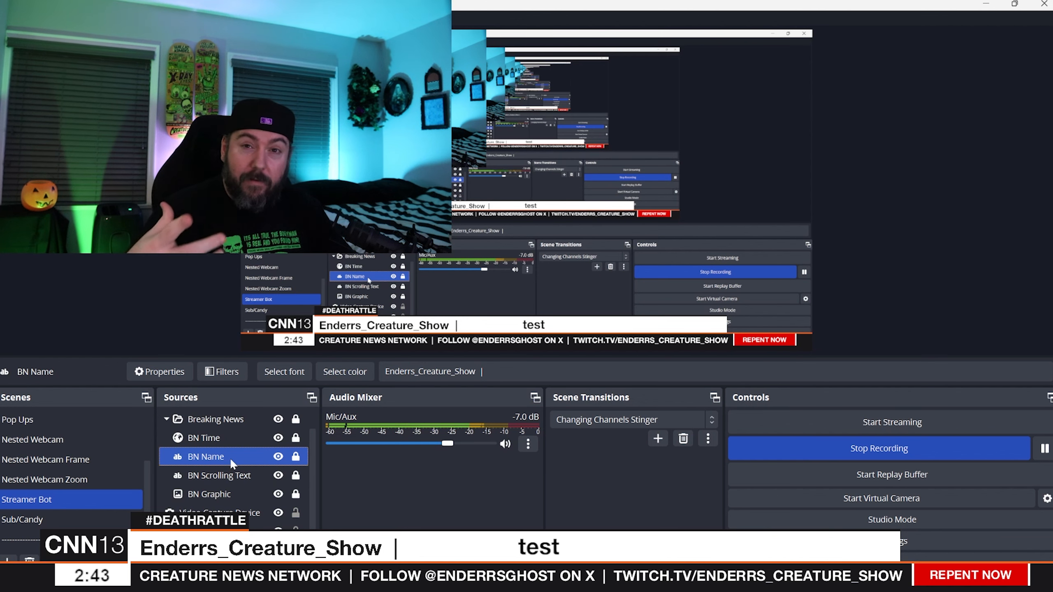
{"action": "left_click", "coordinate": [235, 441], "text": "ctrl"}
{"action": "left_click", "coordinate": [235, 441]}
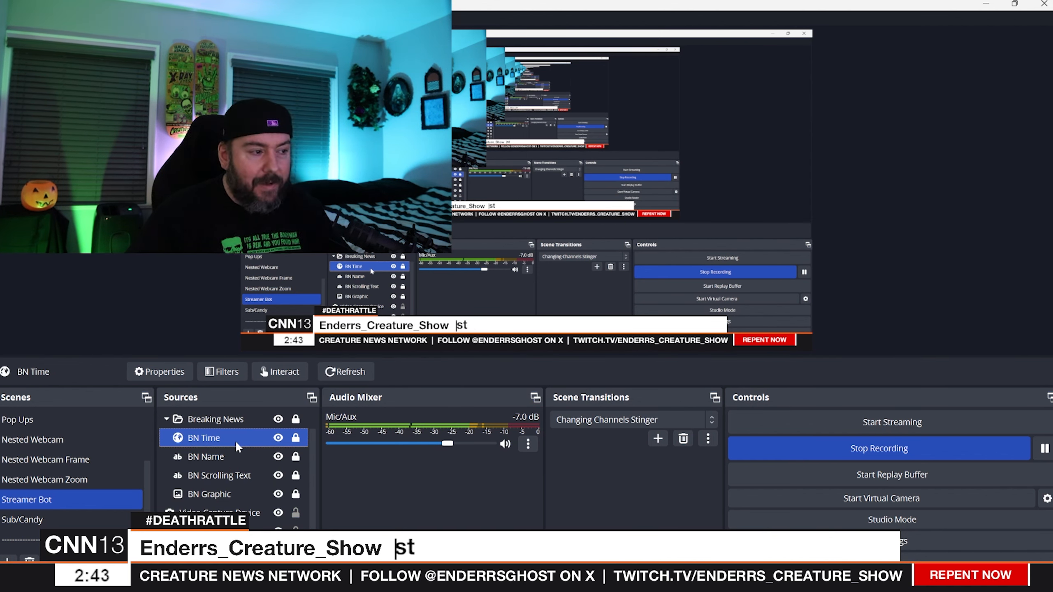
- Hide the BN Graphic, BN Scrolling Text, BN Name and BN Time sources
{"action": "left_click", "coordinate": [277, 493]}
{"action": "left_click", "coordinate": [277, 476]}
{"action": "left_click", "coordinate": [276, 461]}
{"action": "left_click", "coordinate": [278, 456]}
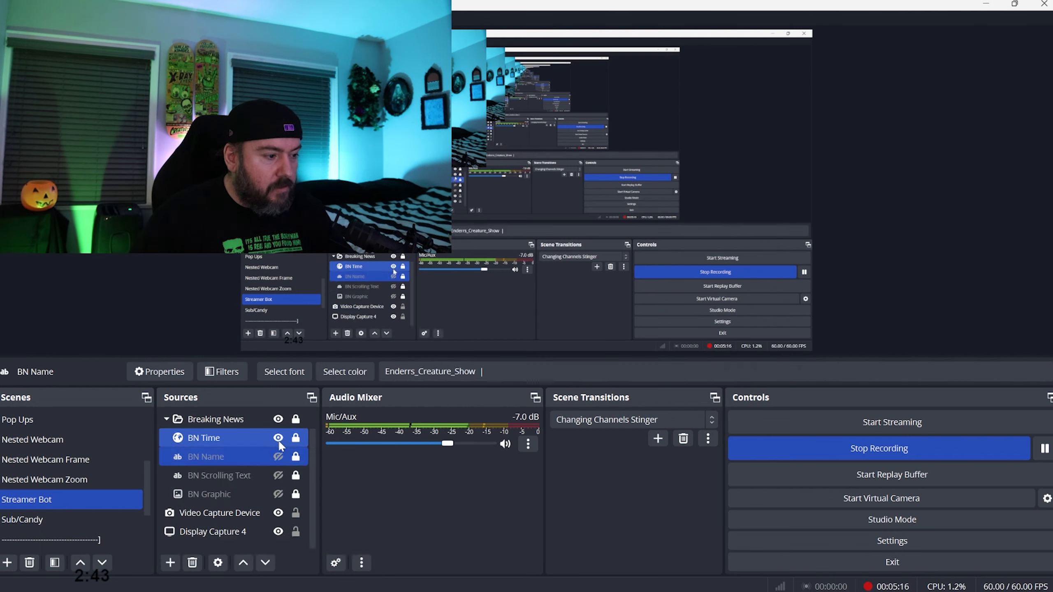
{"action": "left_click", "coordinate": [278, 438]}
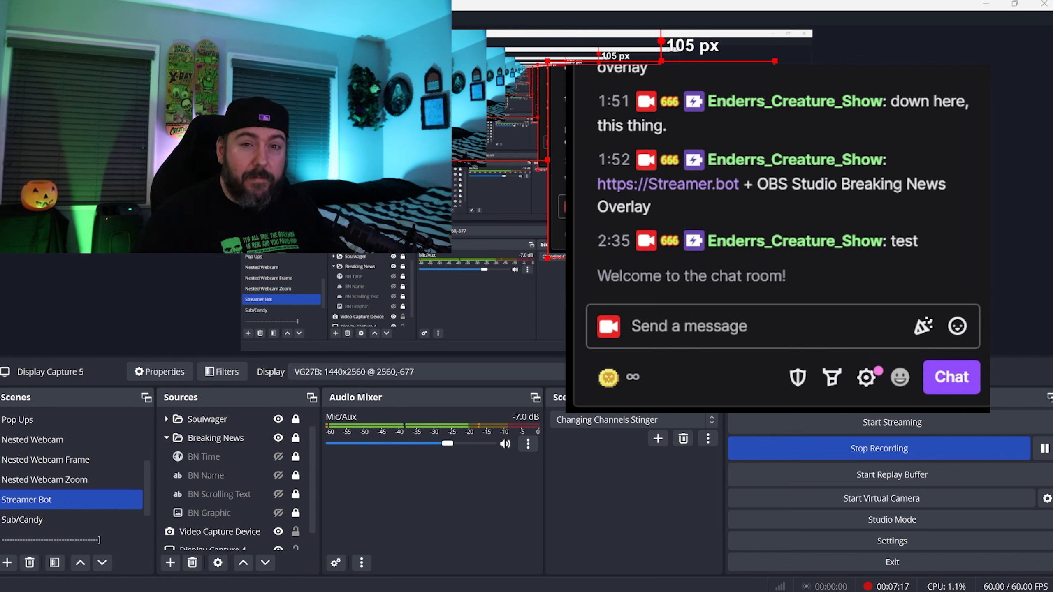
- Choose the 200-coin Breaking News reward in the Twitch chat and review its title and prompt text
{"action": "left_click", "coordinate": [617, 379]}
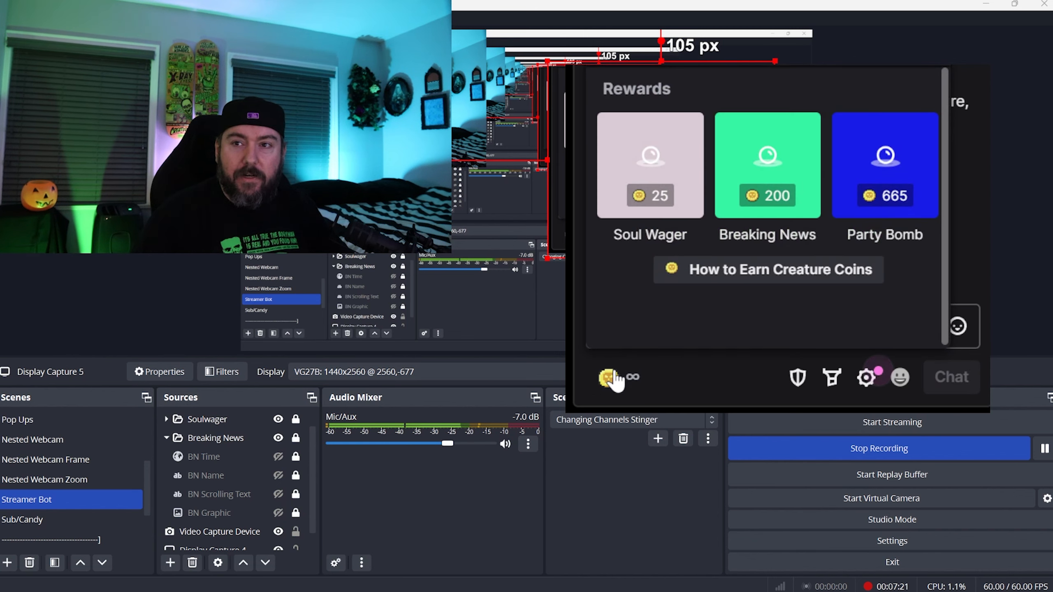
{"action": "left_click", "coordinate": [780, 162]}
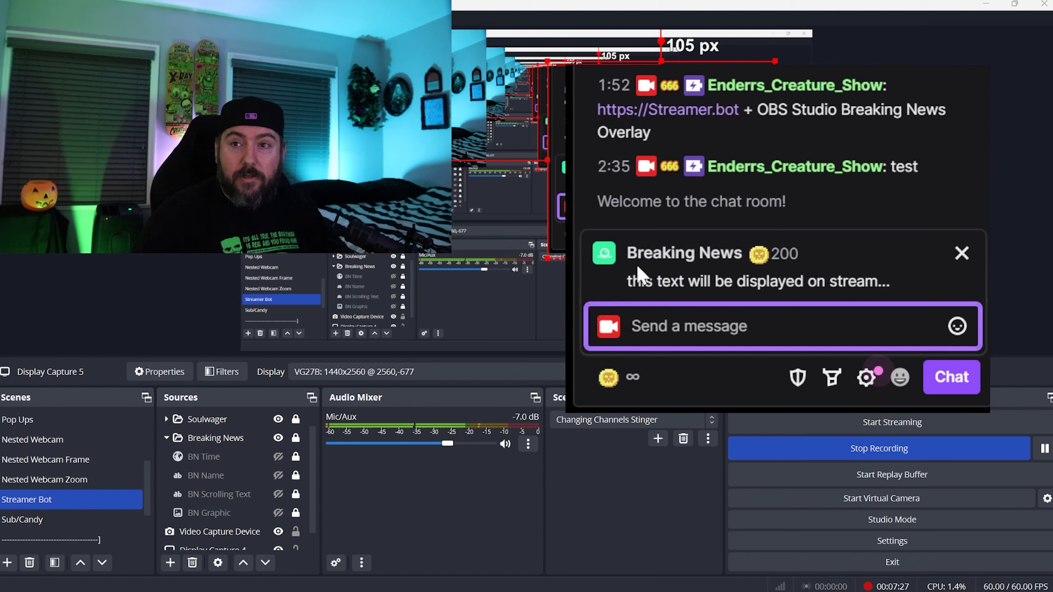
{"action": "left_click_drag", "start_coordinate": [627, 252], "coordinate": [743, 253]}
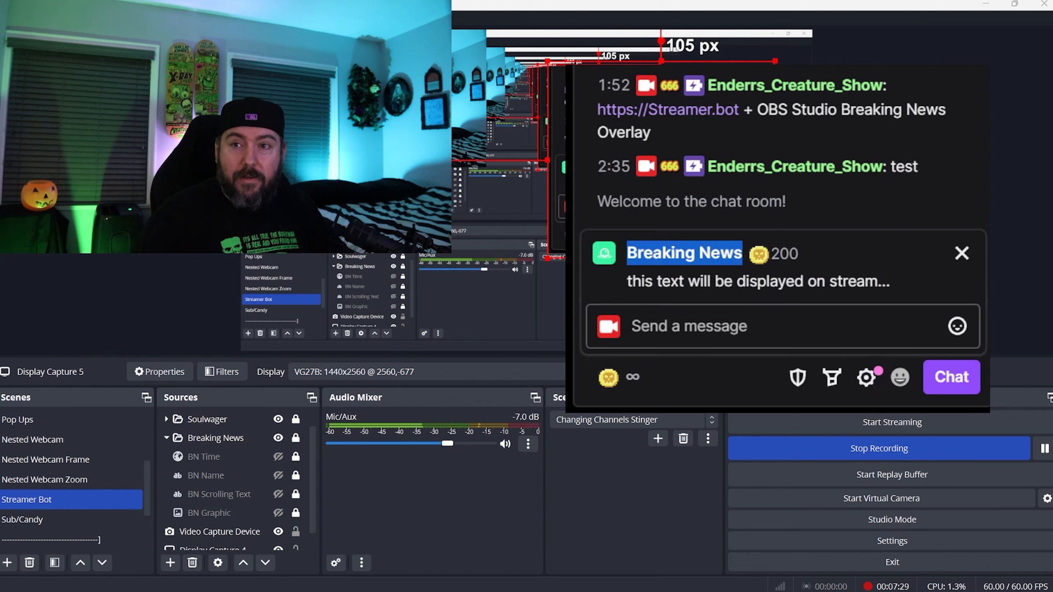
{"action": "left_click_drag", "start_coordinate": [627, 282], "coordinate": [898, 283]}
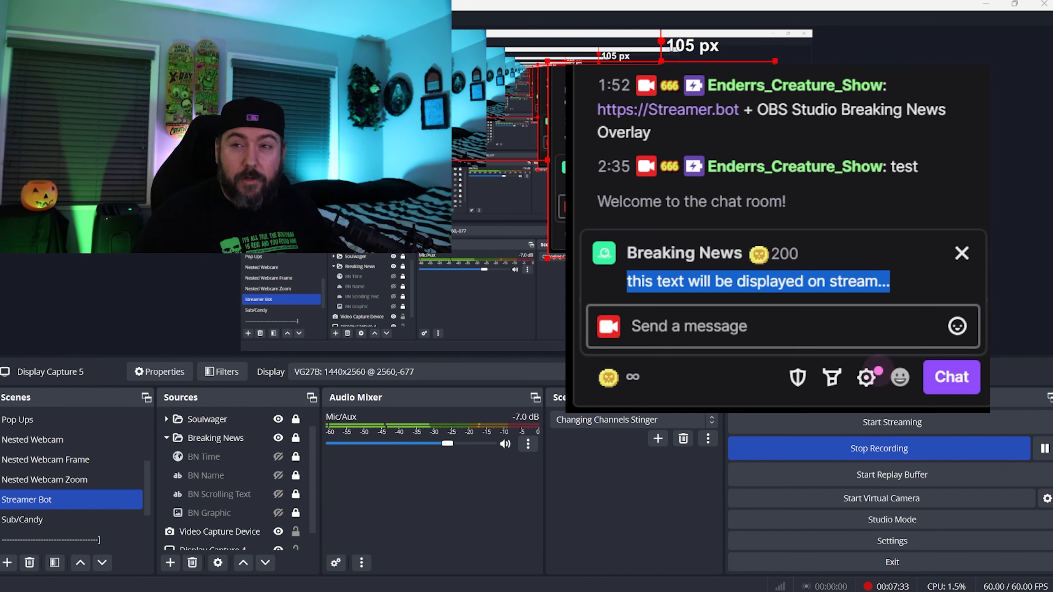
- Redeem the Breaking News reward with the message "testing 1 2 3 breaking news" and clear the source selection in OBS
{"action": "left_click", "coordinate": [709, 319]}
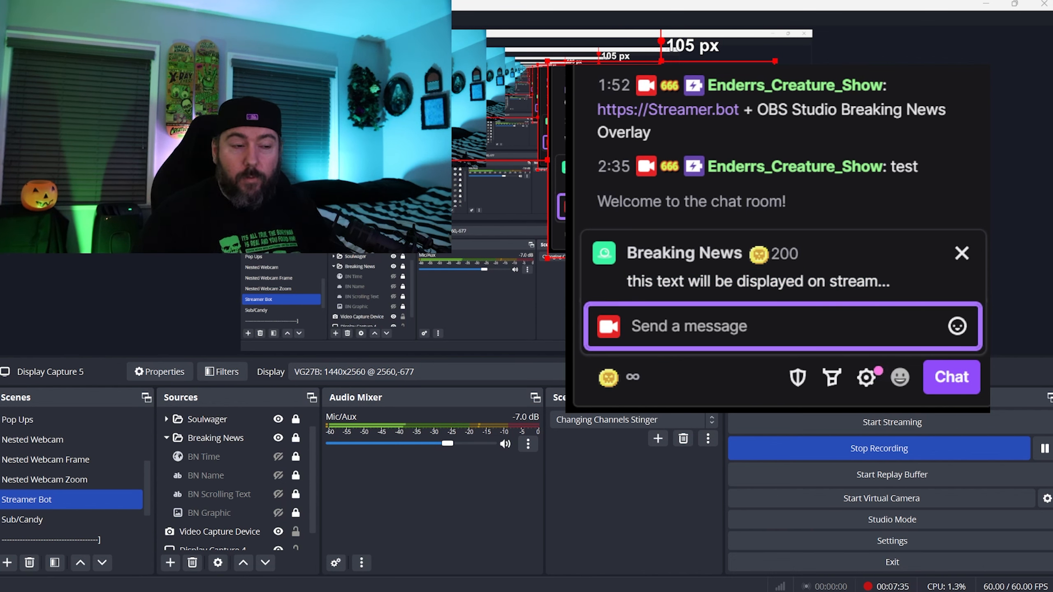
{"action": "type", "text": "tes"}
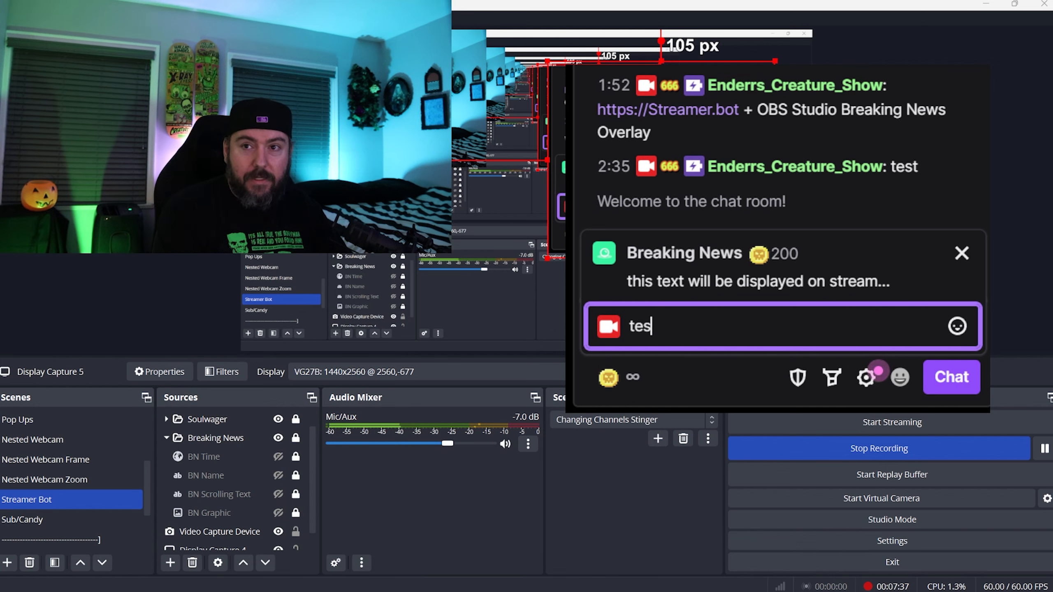
{"action": "type", "text": "ting 1 2 3 breaking news"}
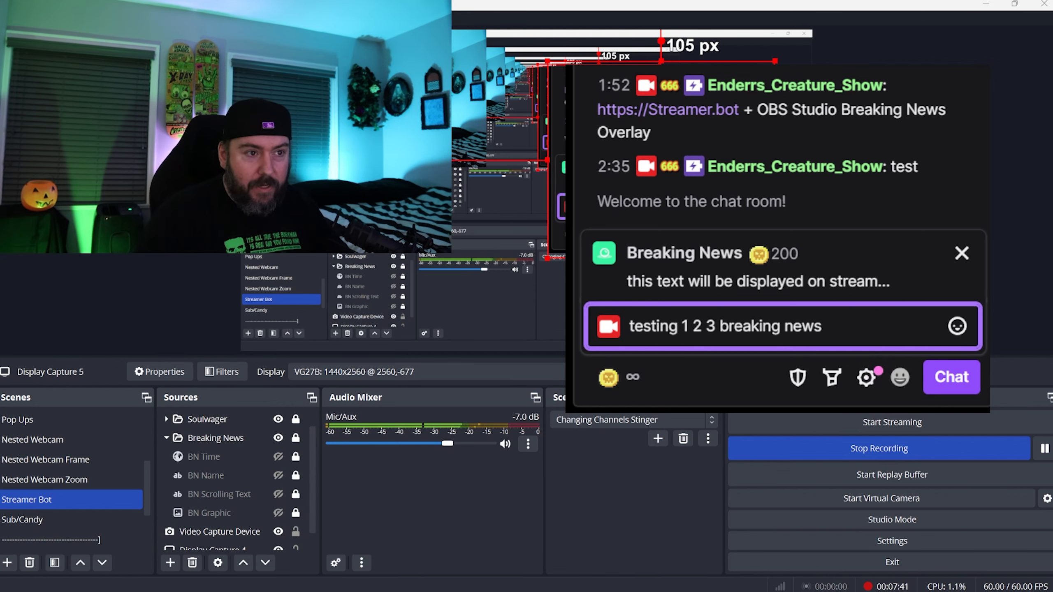
{"action": "key", "text": "Return"}
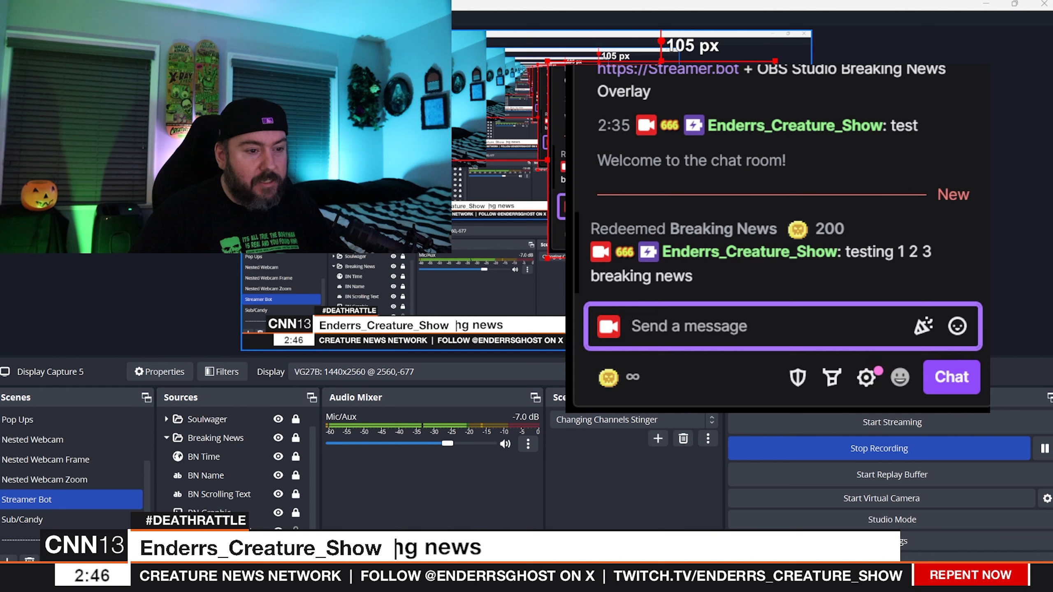
{"action": "left_click", "coordinate": [899, 208]}
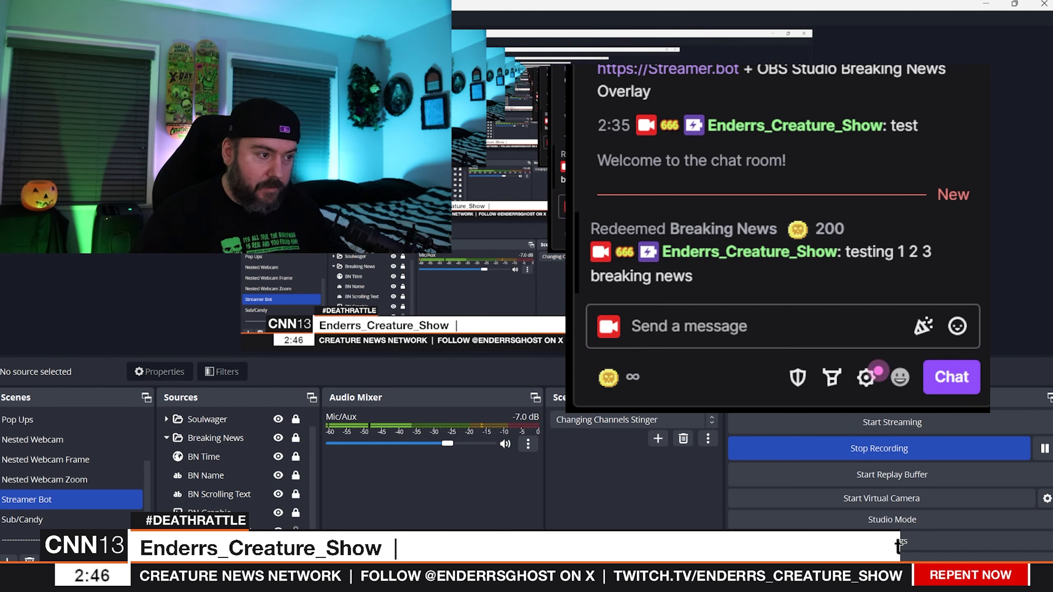